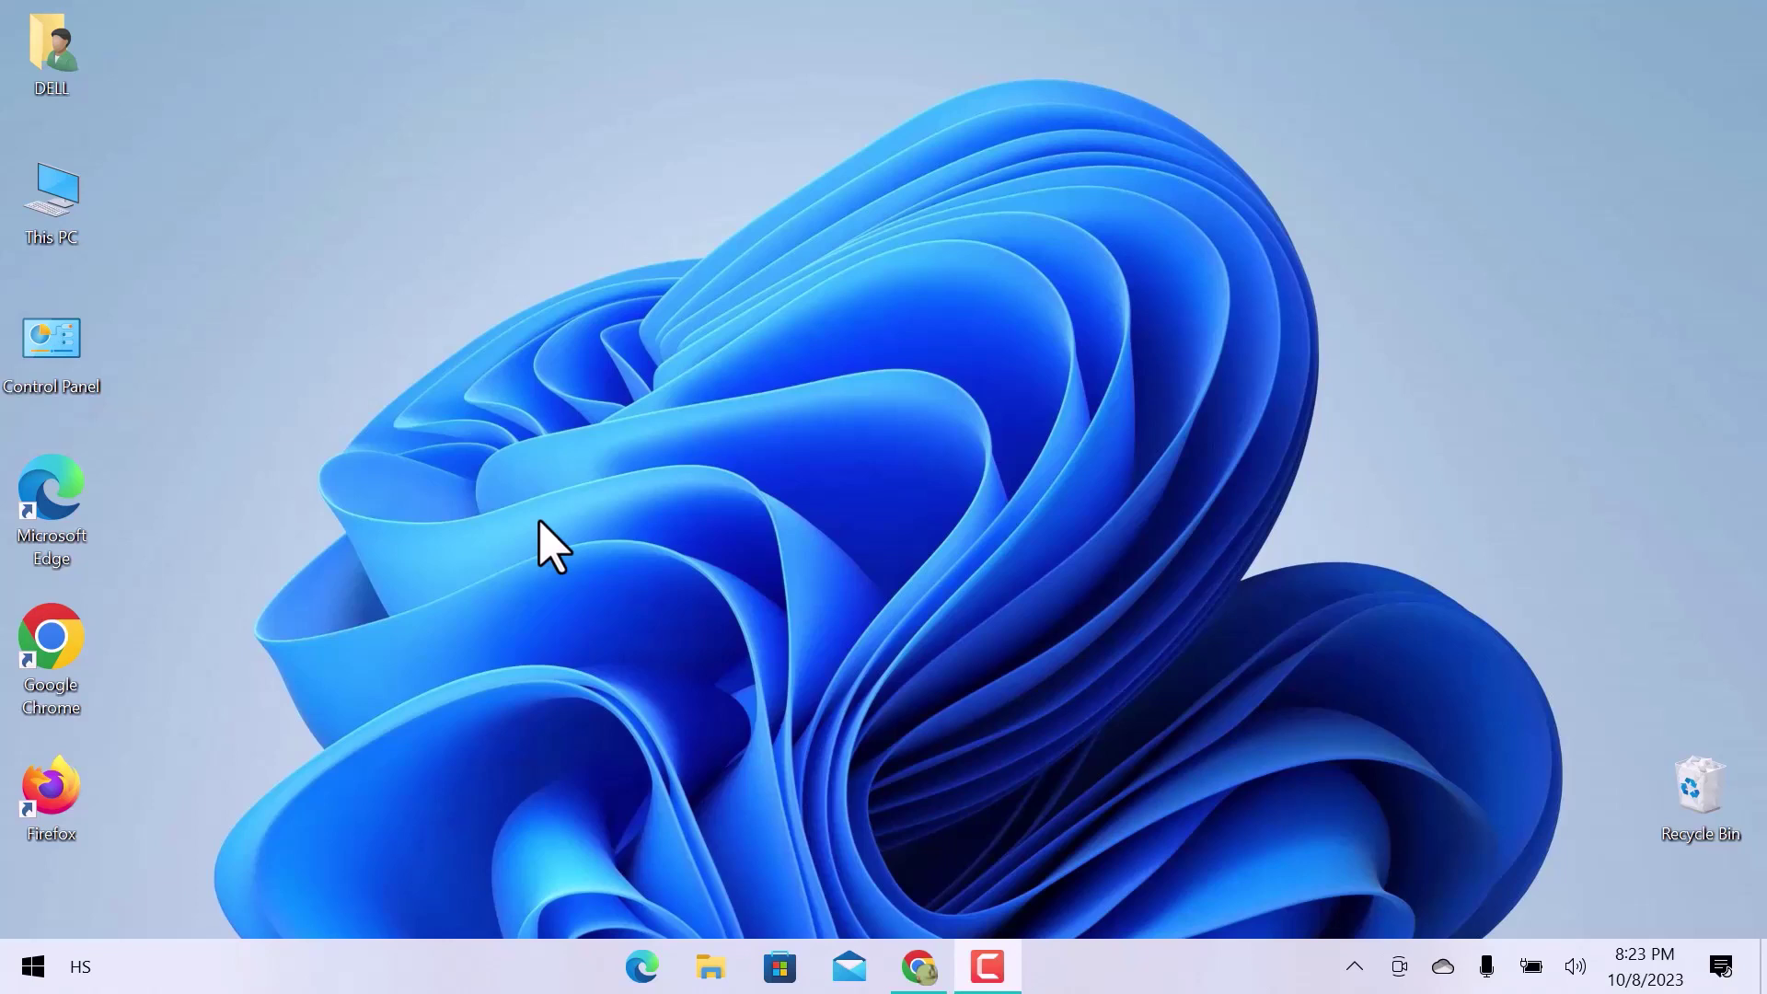
# Step: Launch Task Manager from the taskbar and select the Antimalware Service Executable process
pyautogui.rightClick(497, 967)
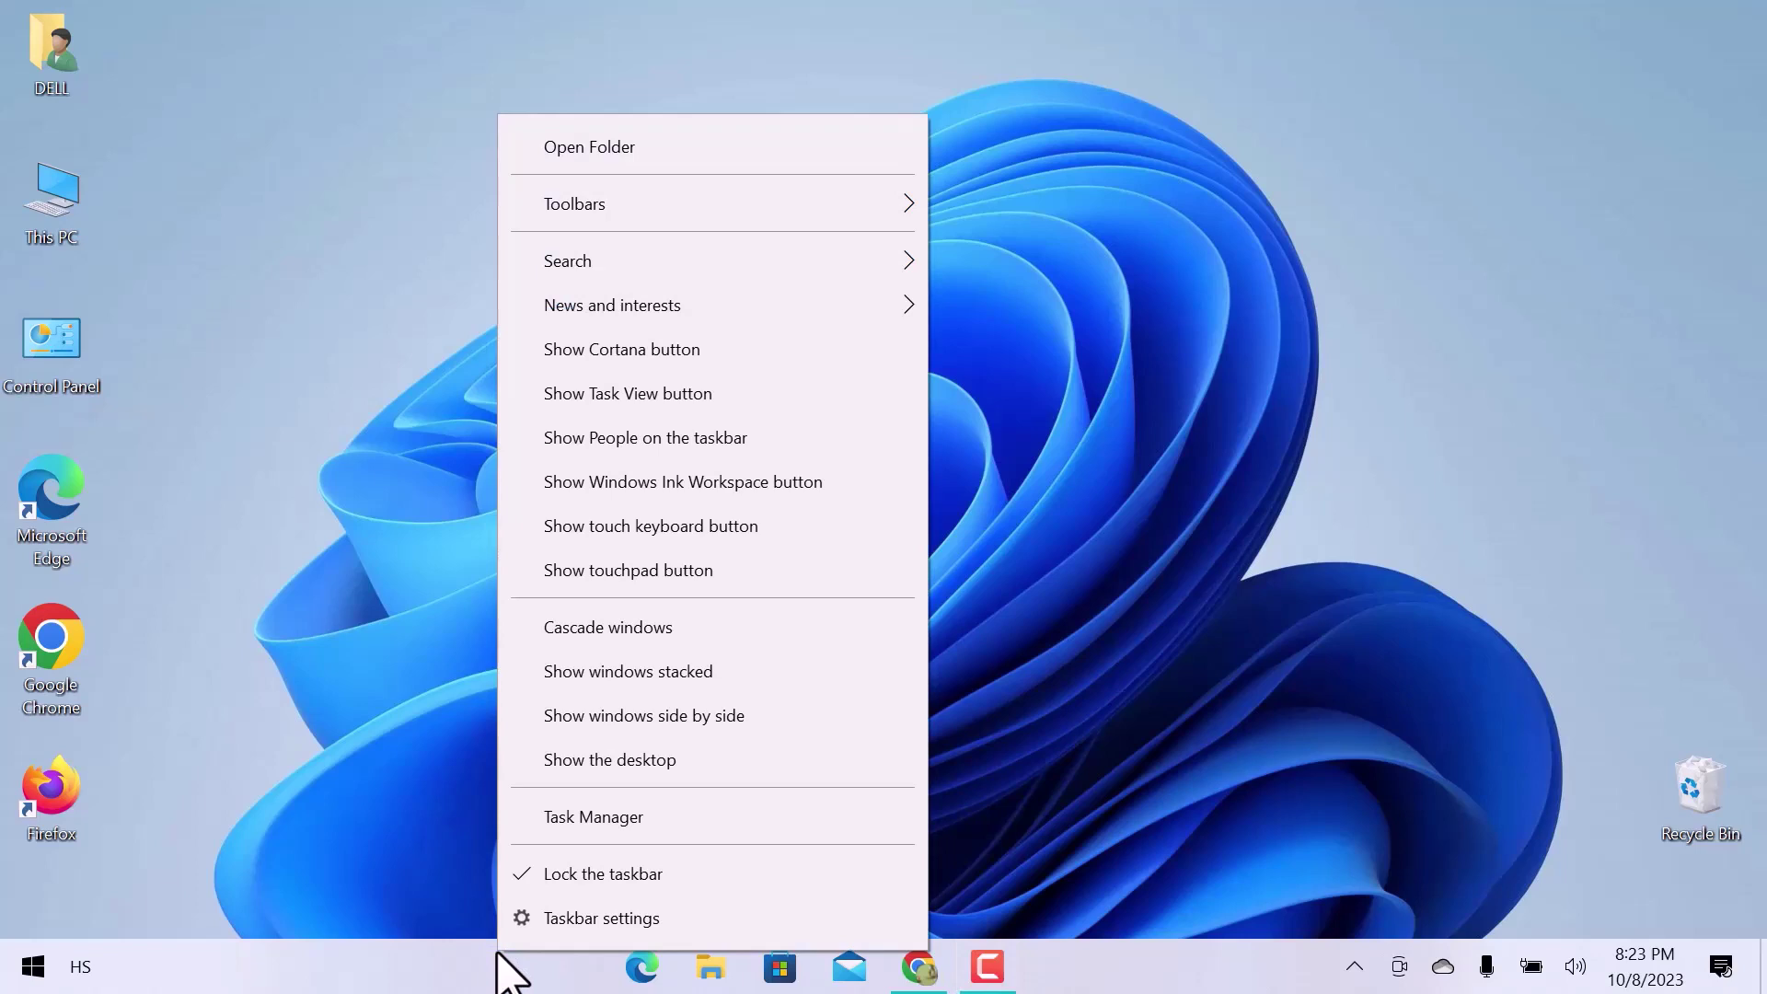
pyautogui.click(552, 823)
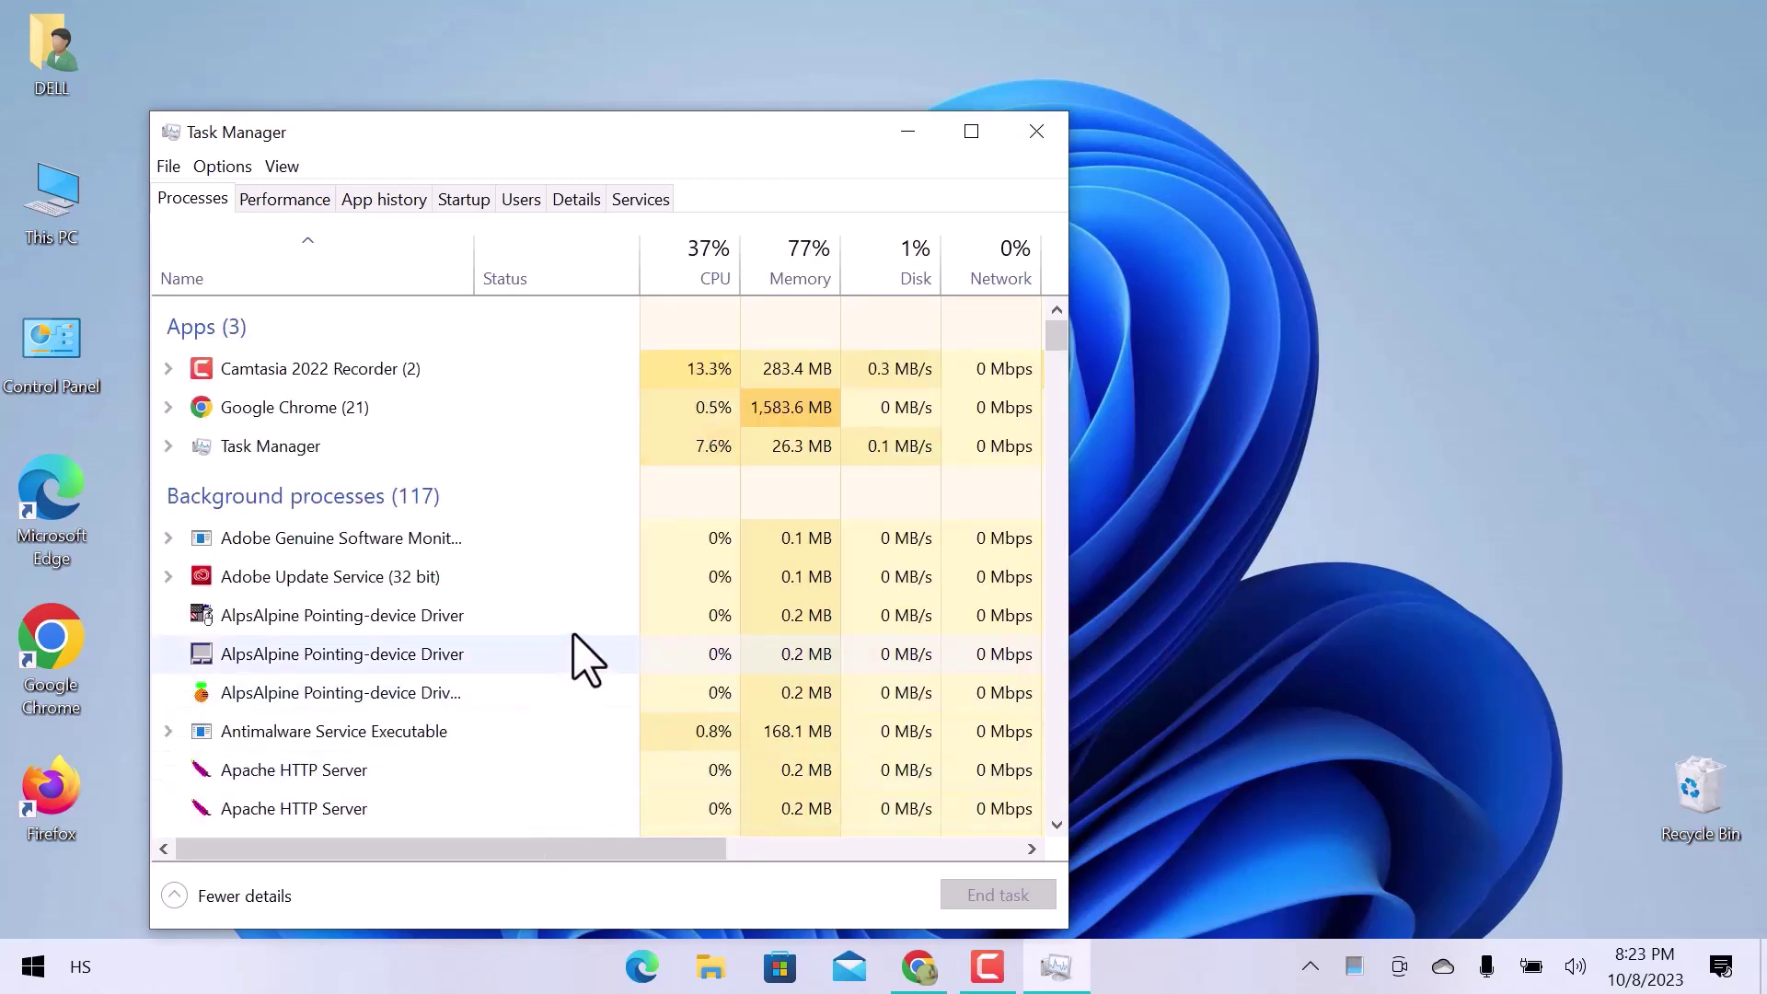
pyautogui.scroll(-1, 573, 662)
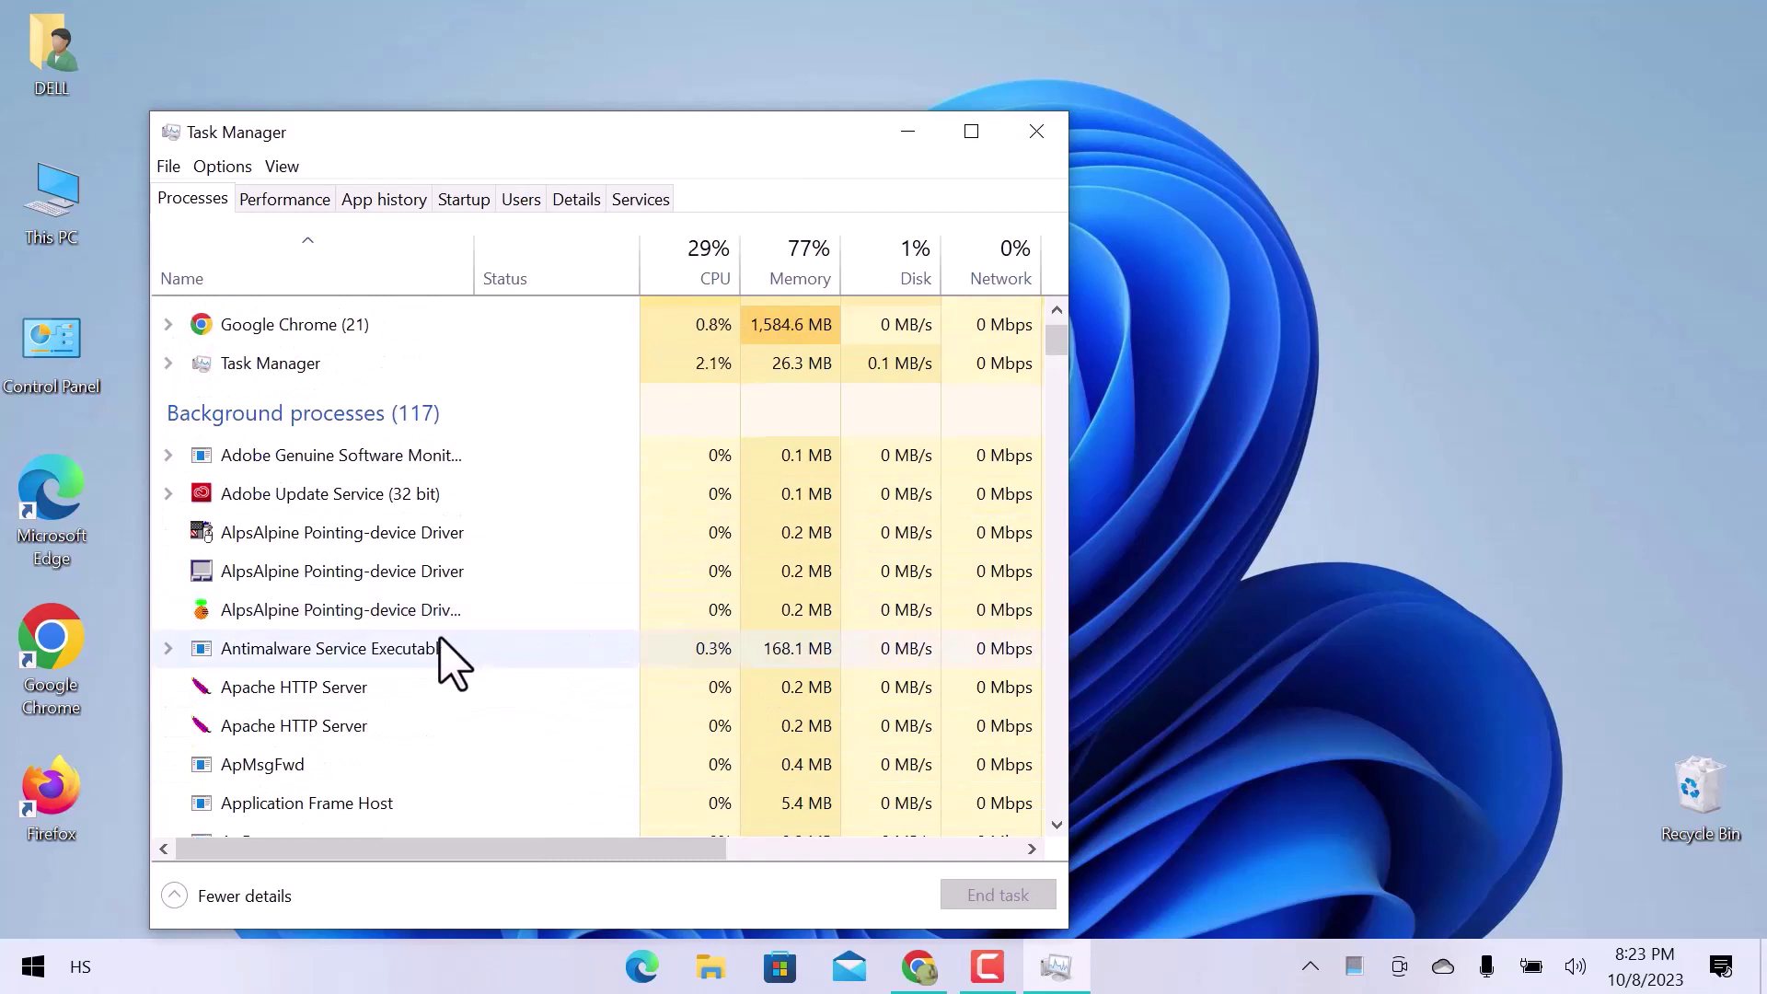
pyautogui.click(439, 662)
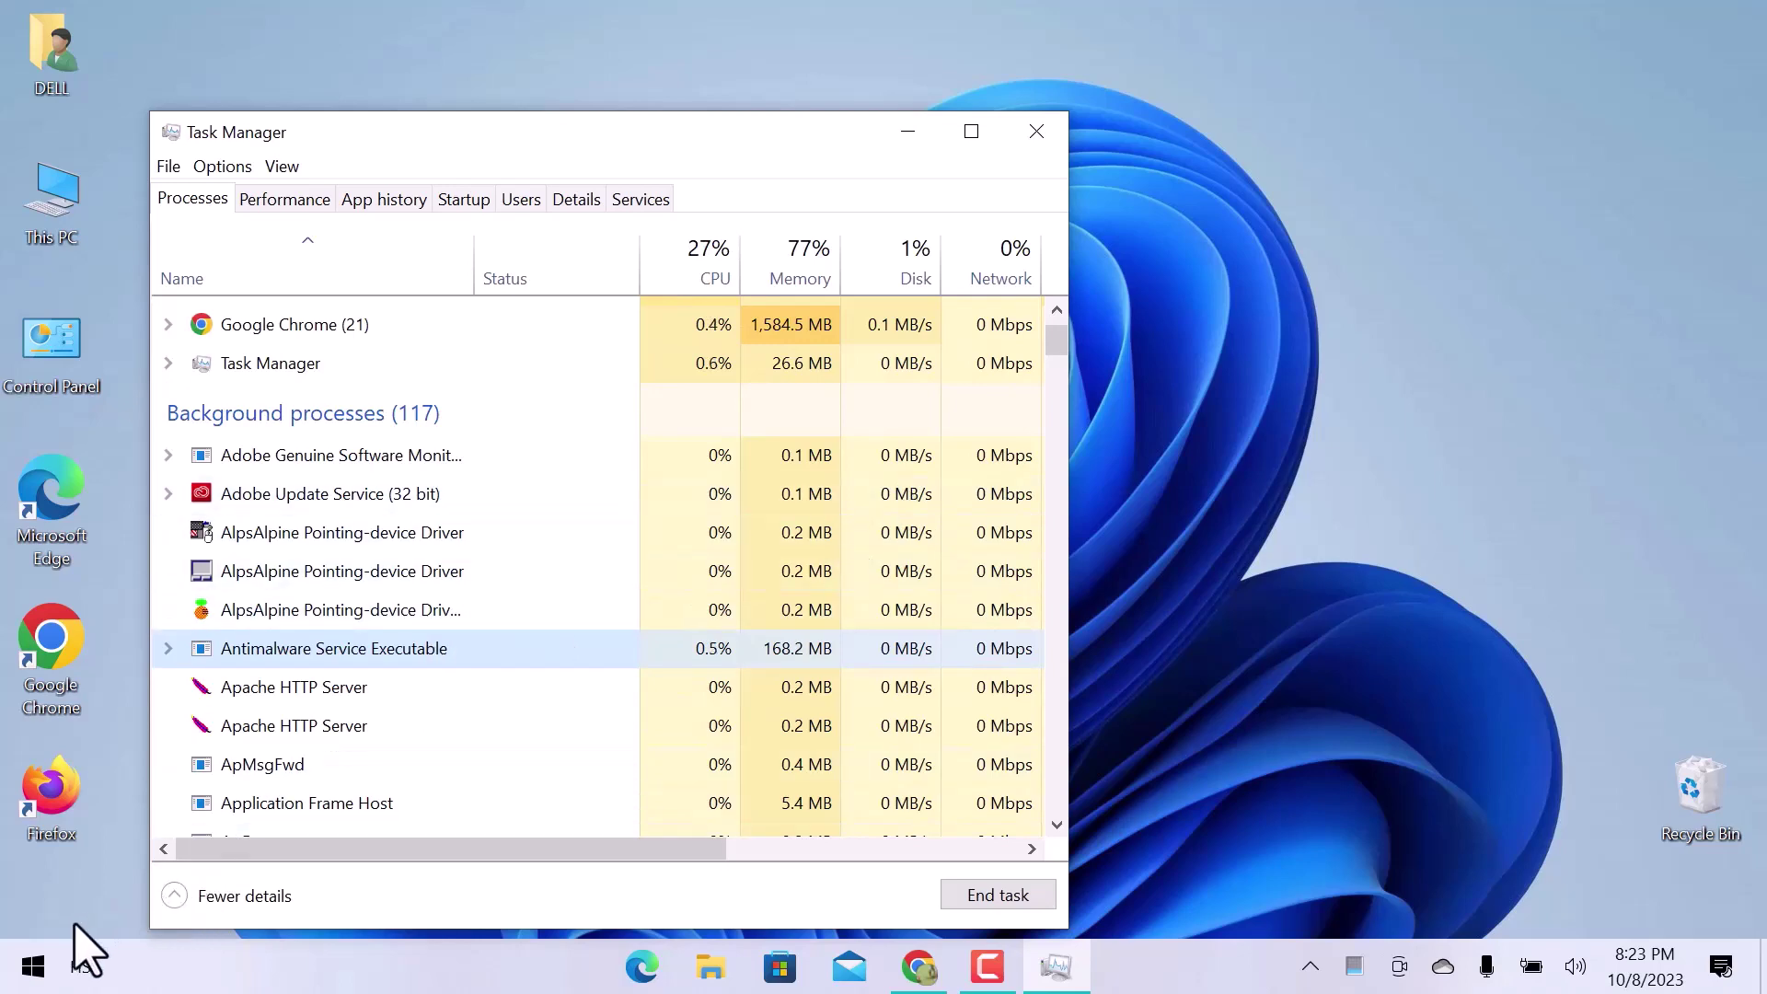
# Step: Go through Settings, Update & Security and Windows Security to Virus & threat protection
pyautogui.click(33, 967)
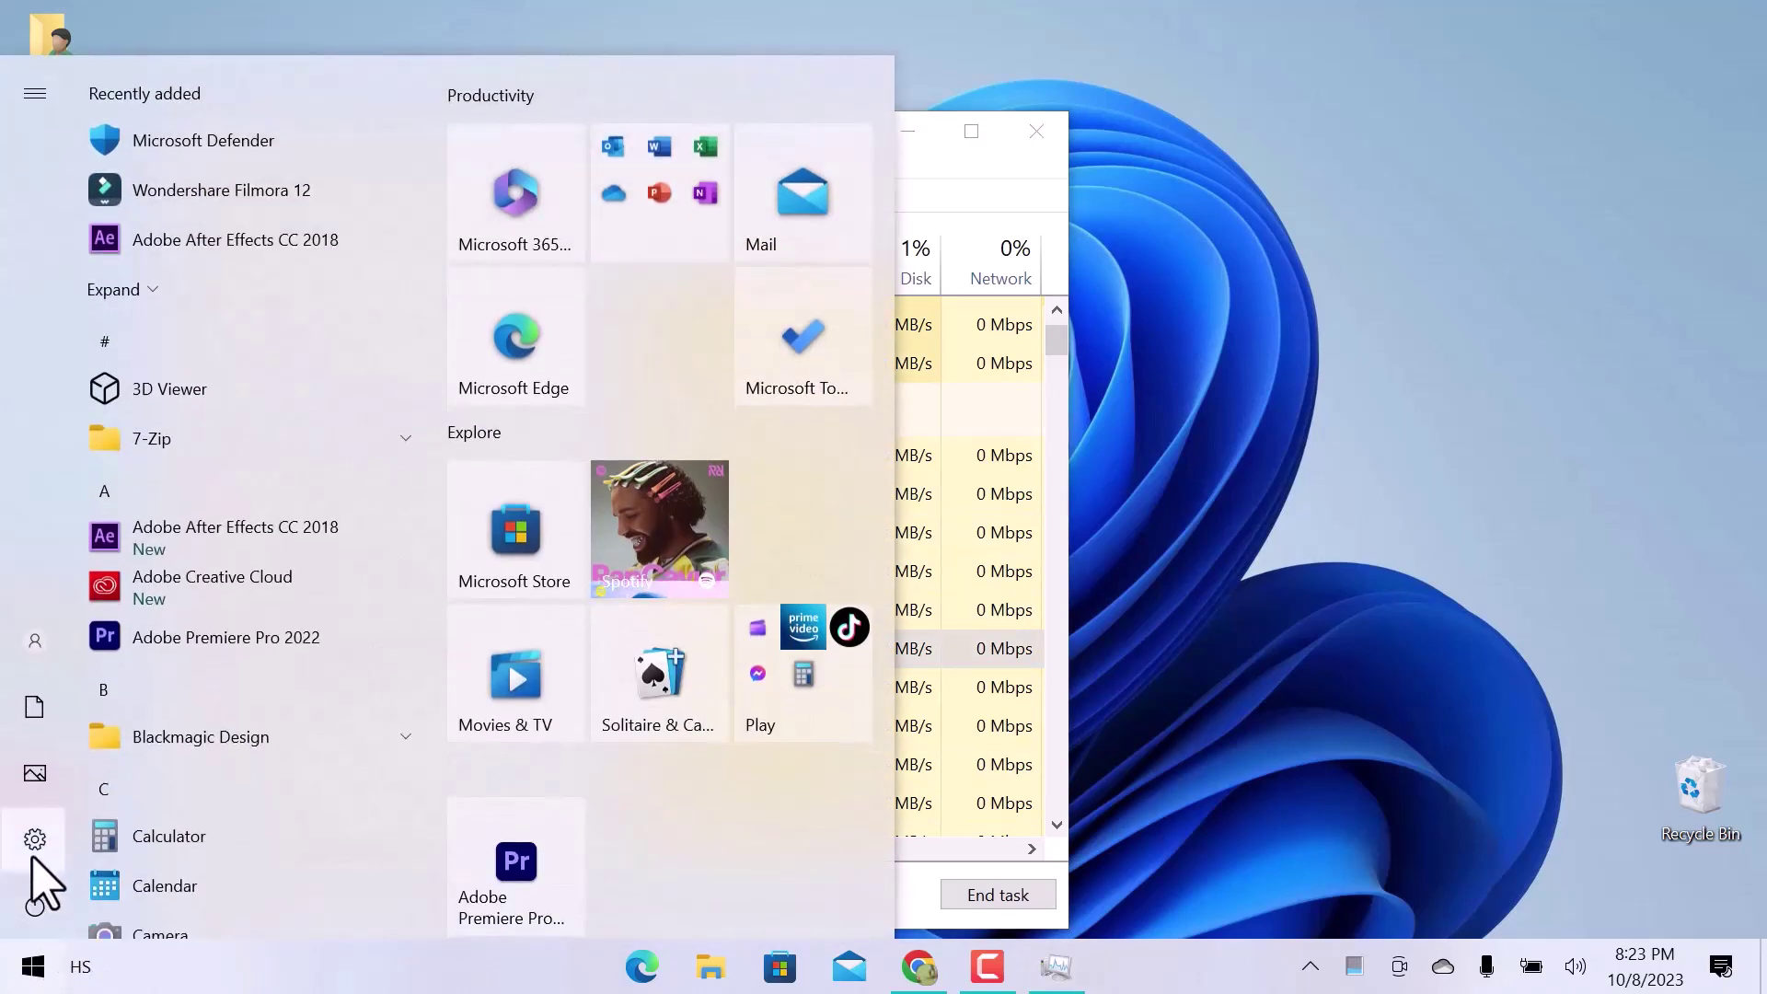
pyautogui.moveTo(104, 839)
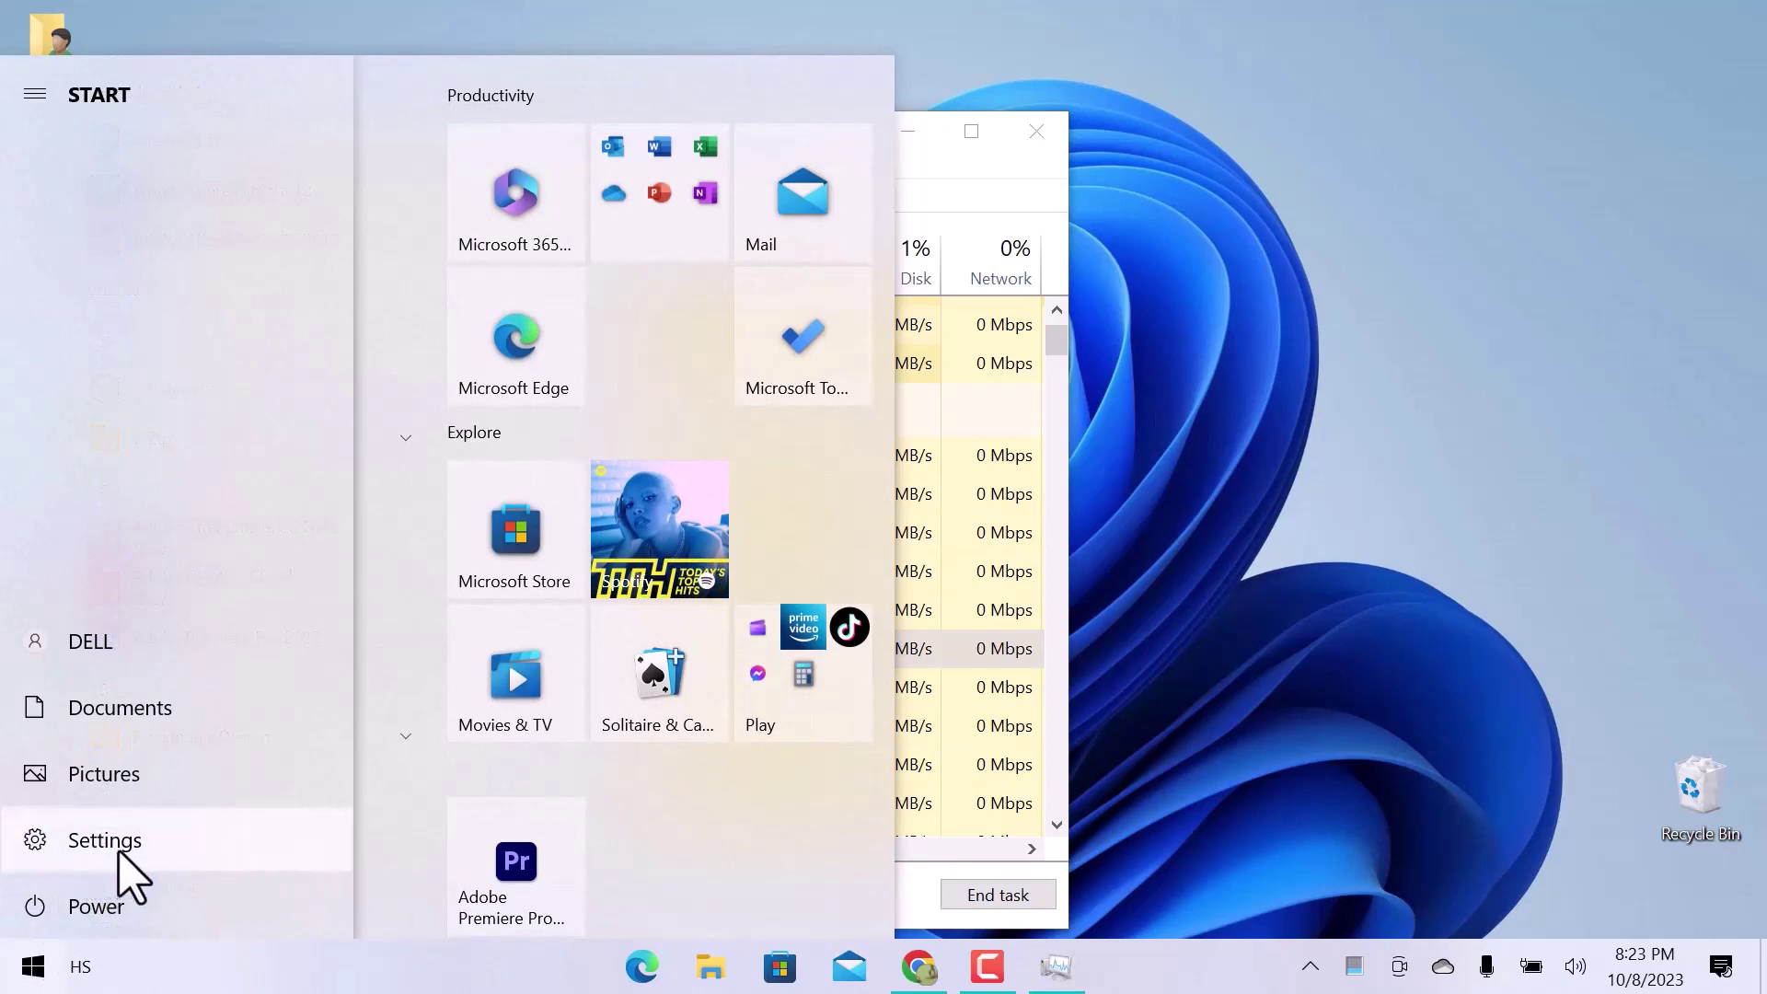
pyautogui.click(120, 864)
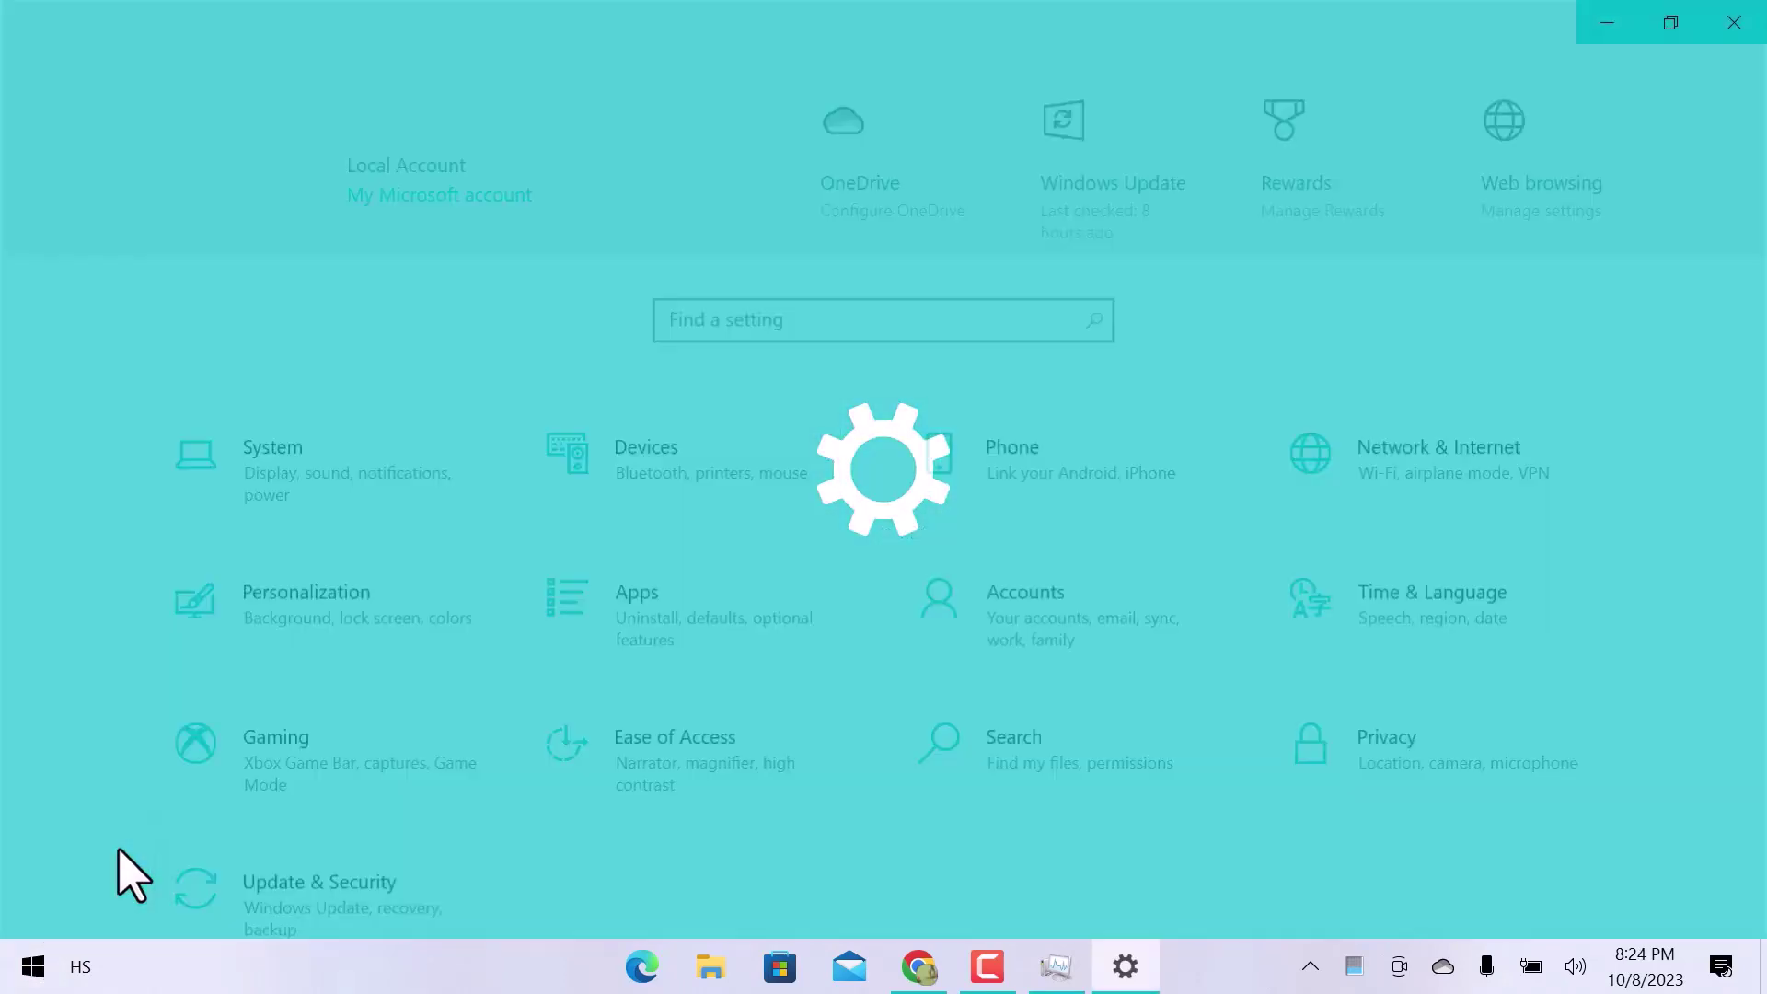
pyautogui.scroll(-1, 125, 875)
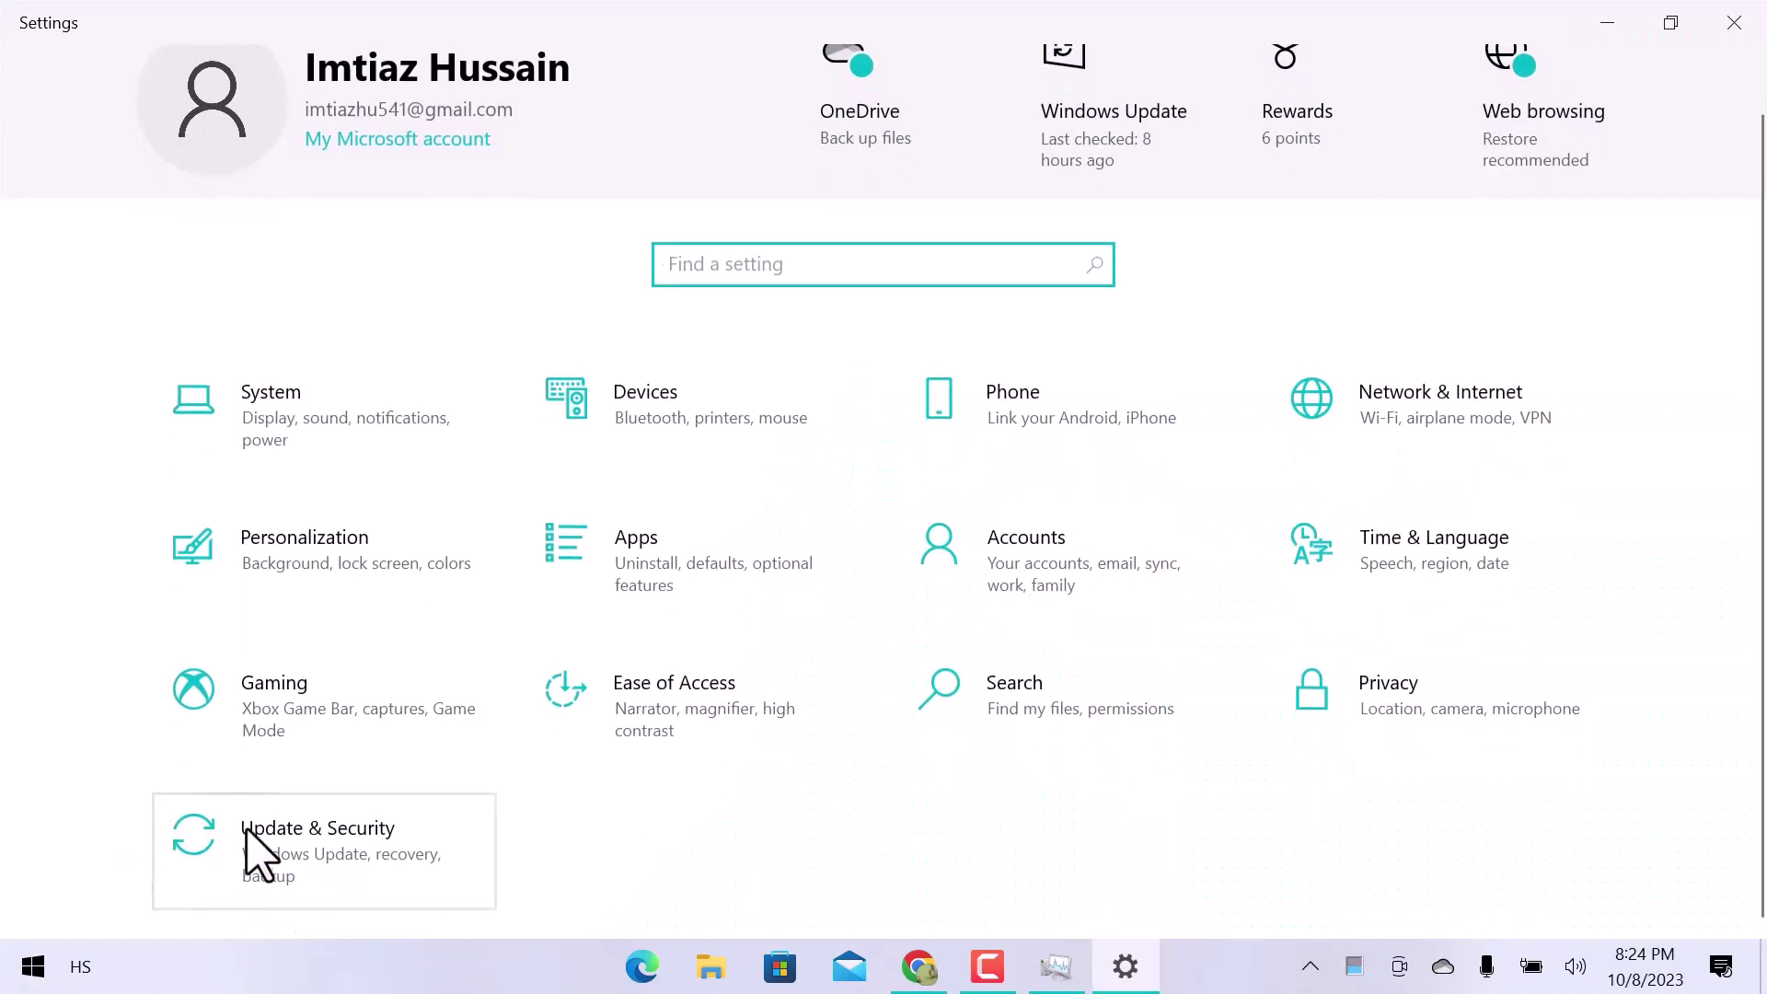
pyautogui.click(258, 853)
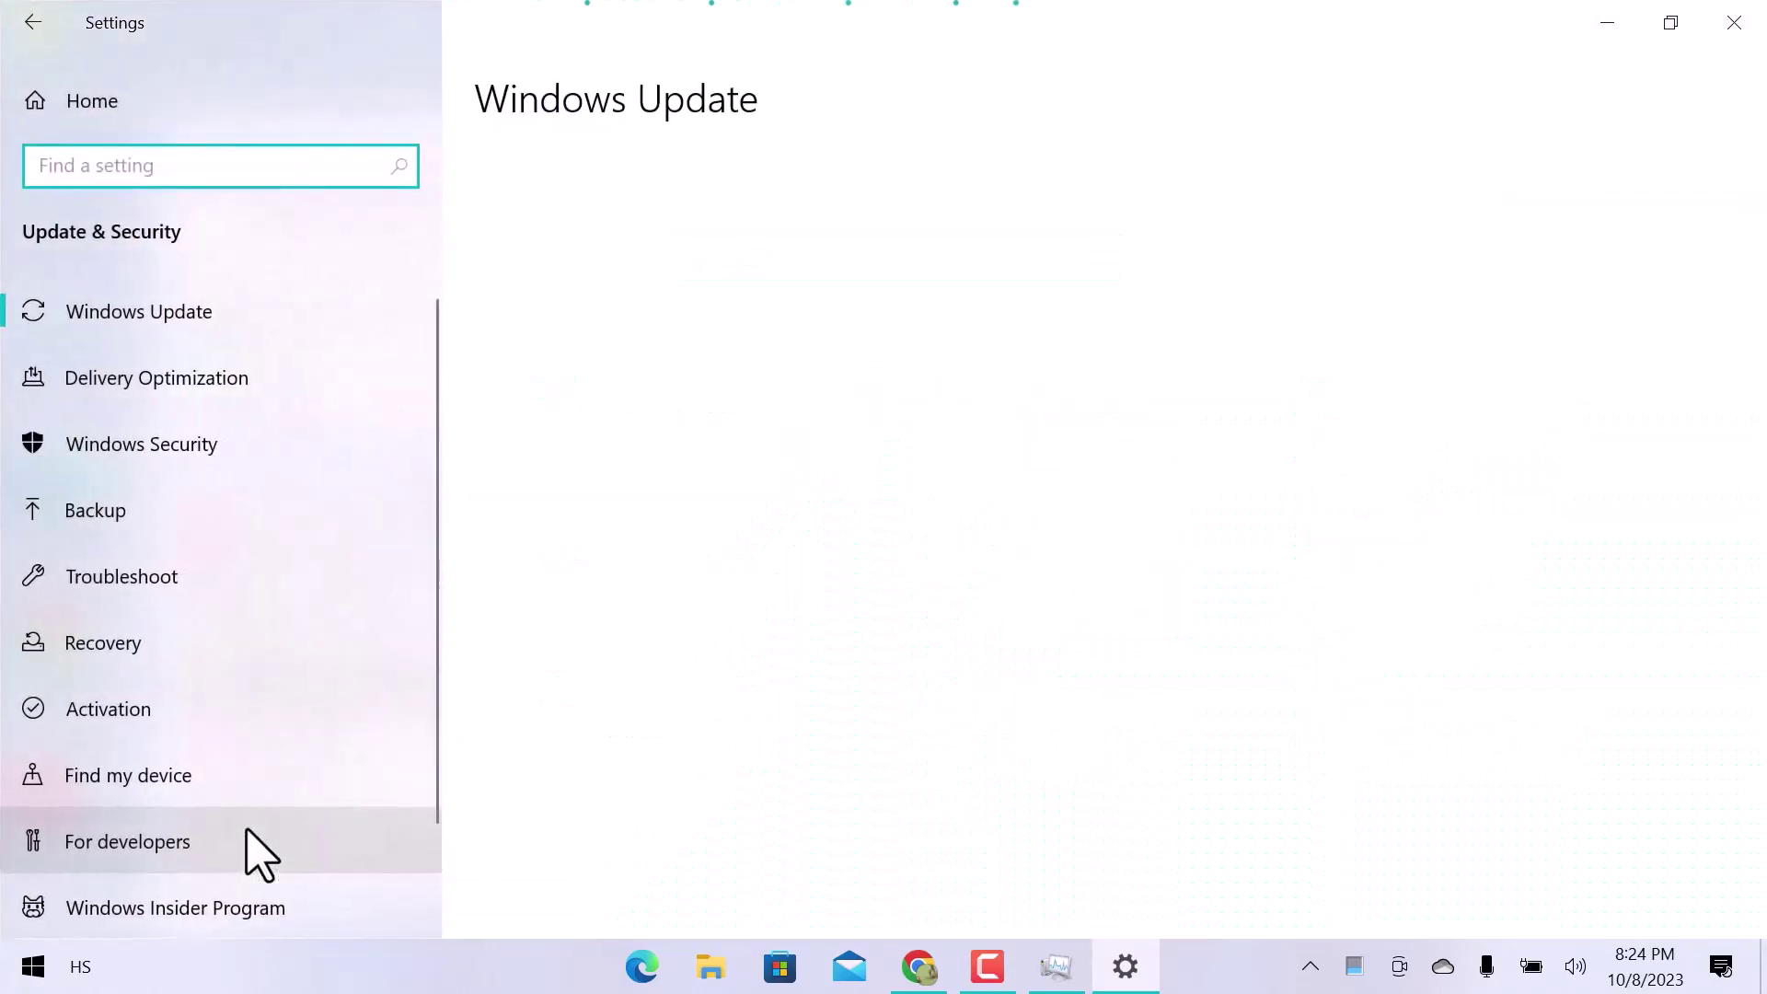
pyautogui.click(286, 429)
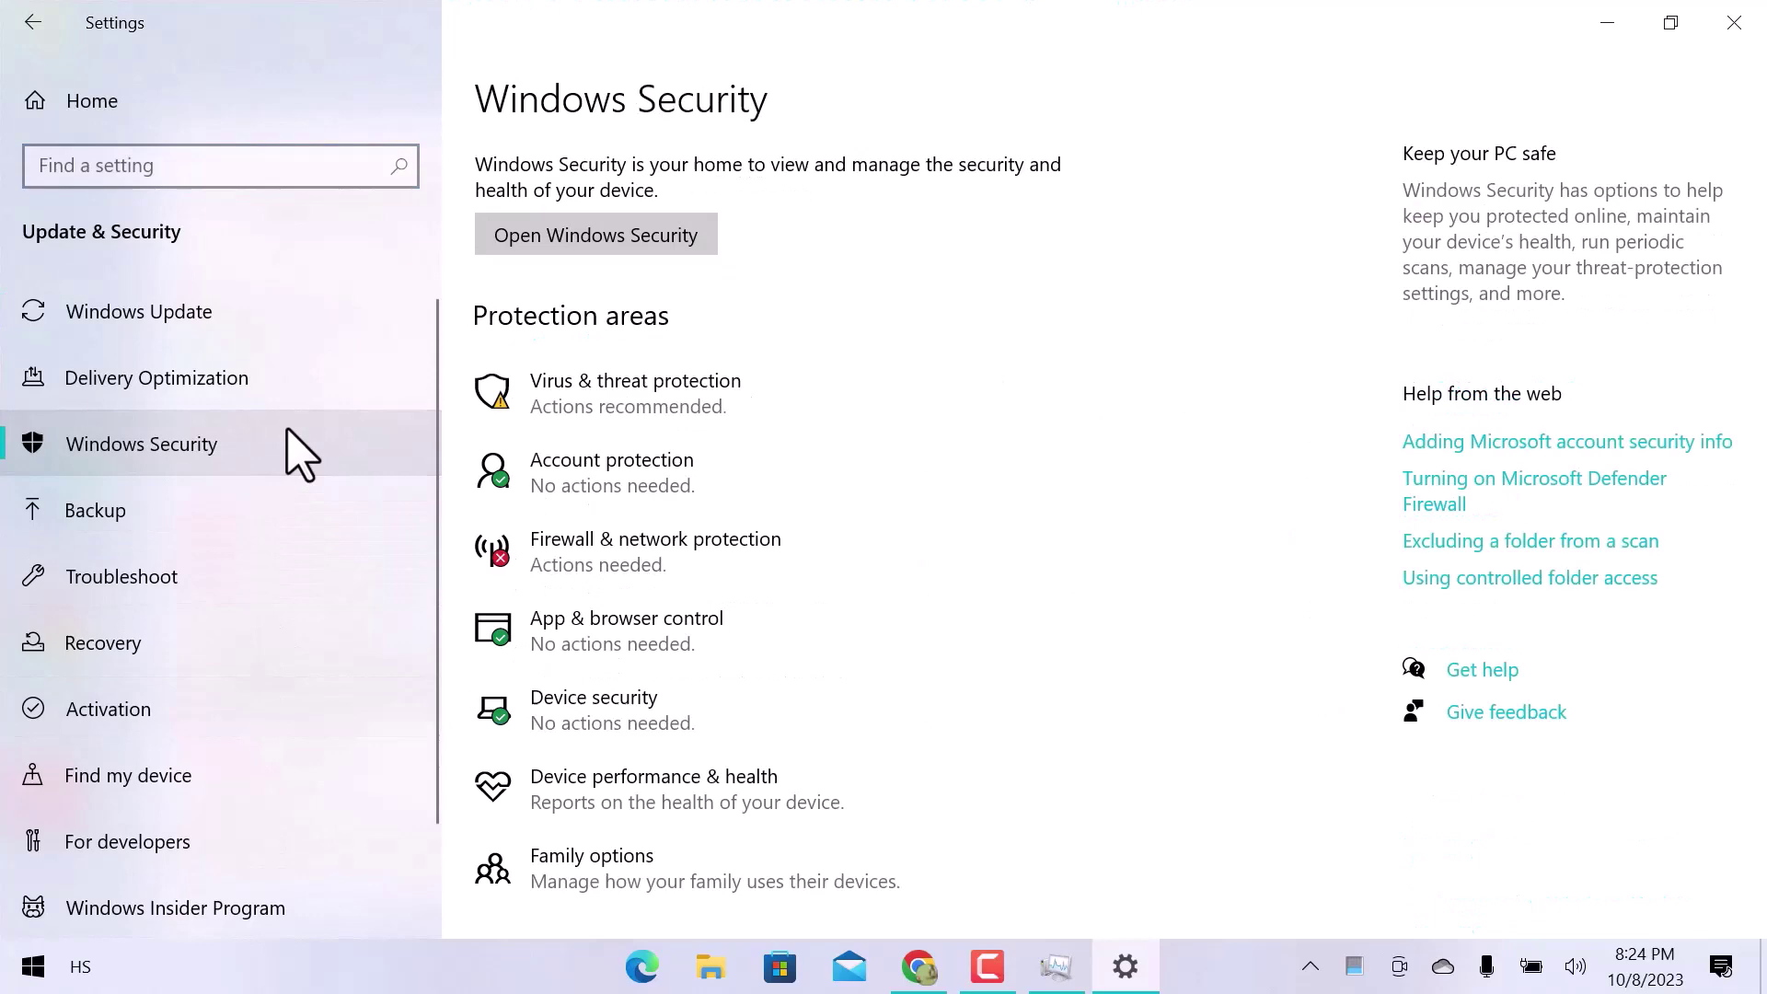
pyautogui.click(642, 391)
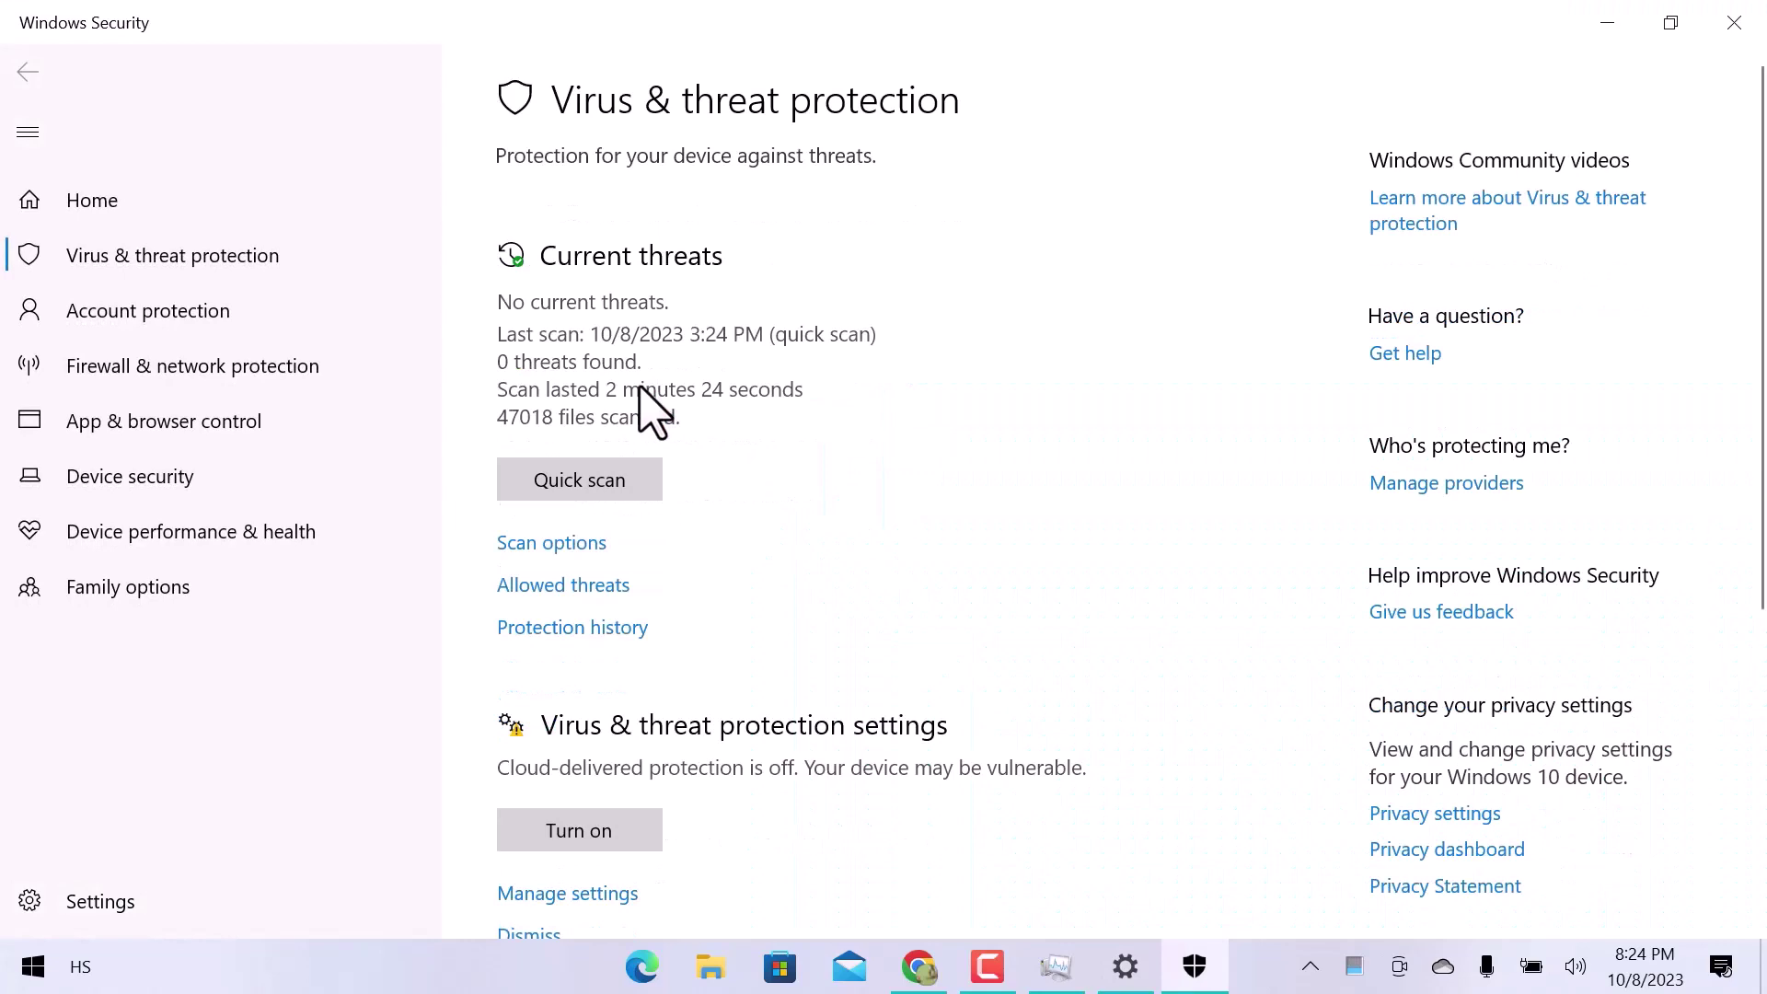
pyautogui.scroll(-3, 646, 421)
# Step: Open Manage settings and then the Add or remove exclusions page
pyautogui.click(604, 387)
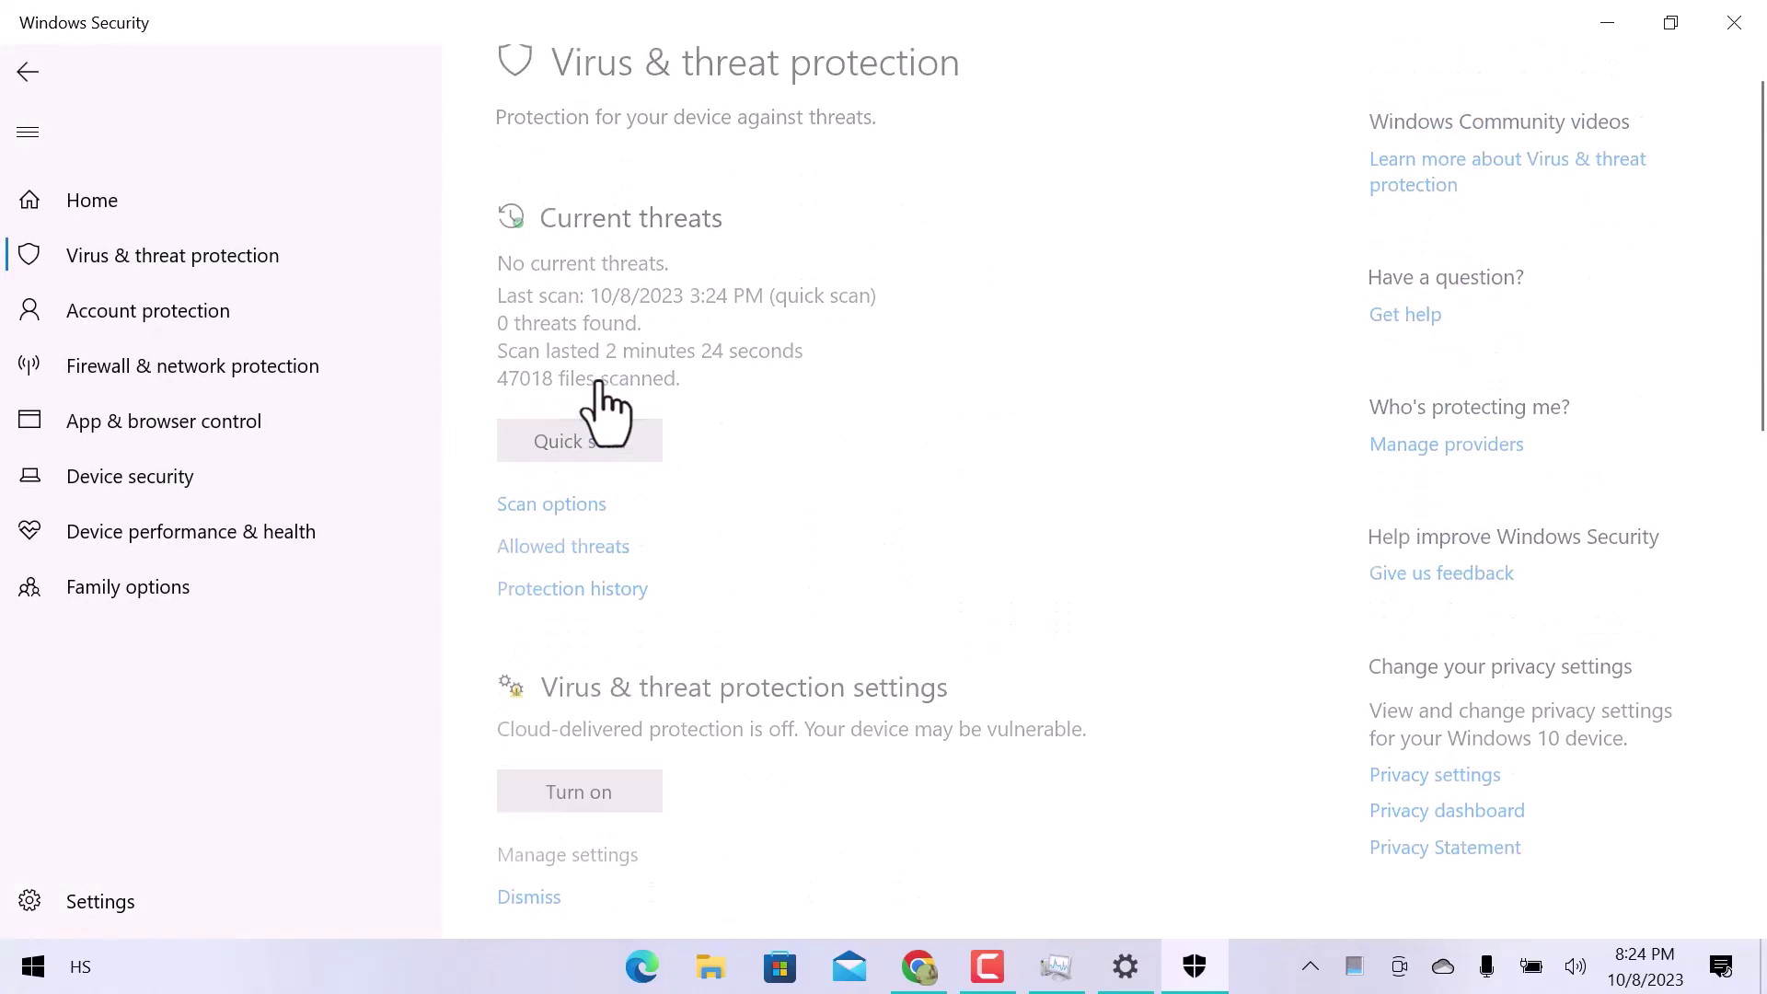
pyautogui.scroll(-3, 603, 403)
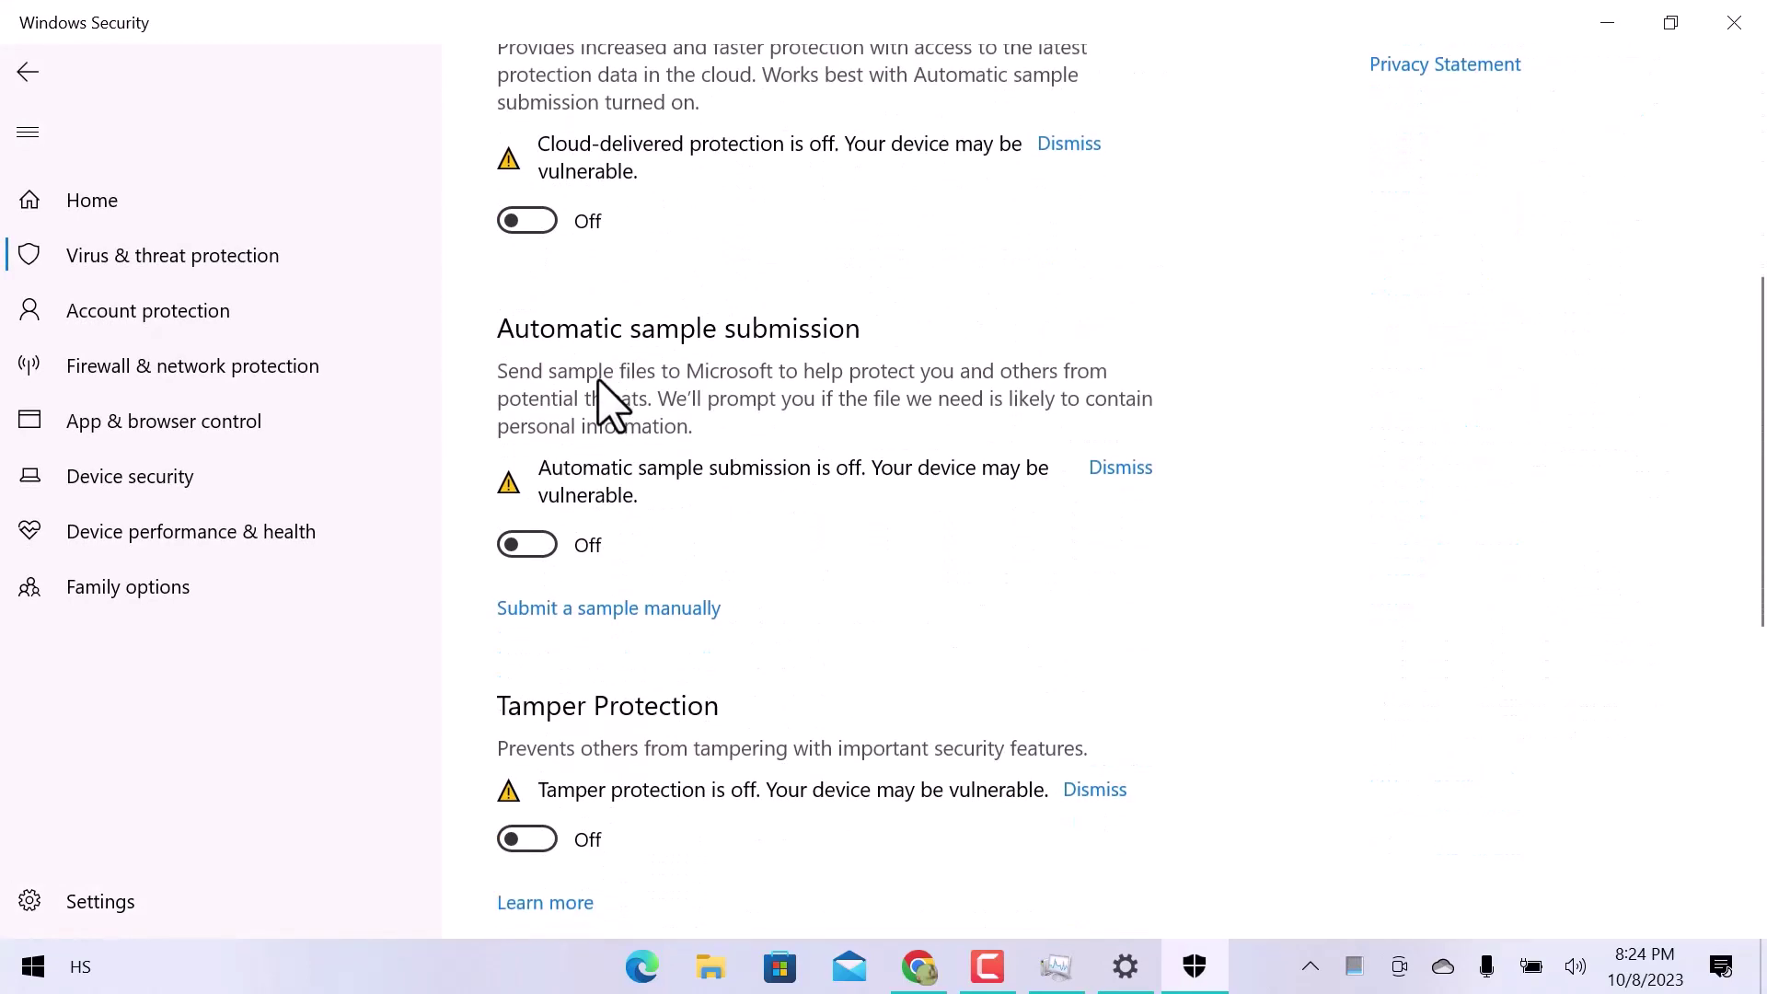
pyautogui.scroll(-4, 603, 403)
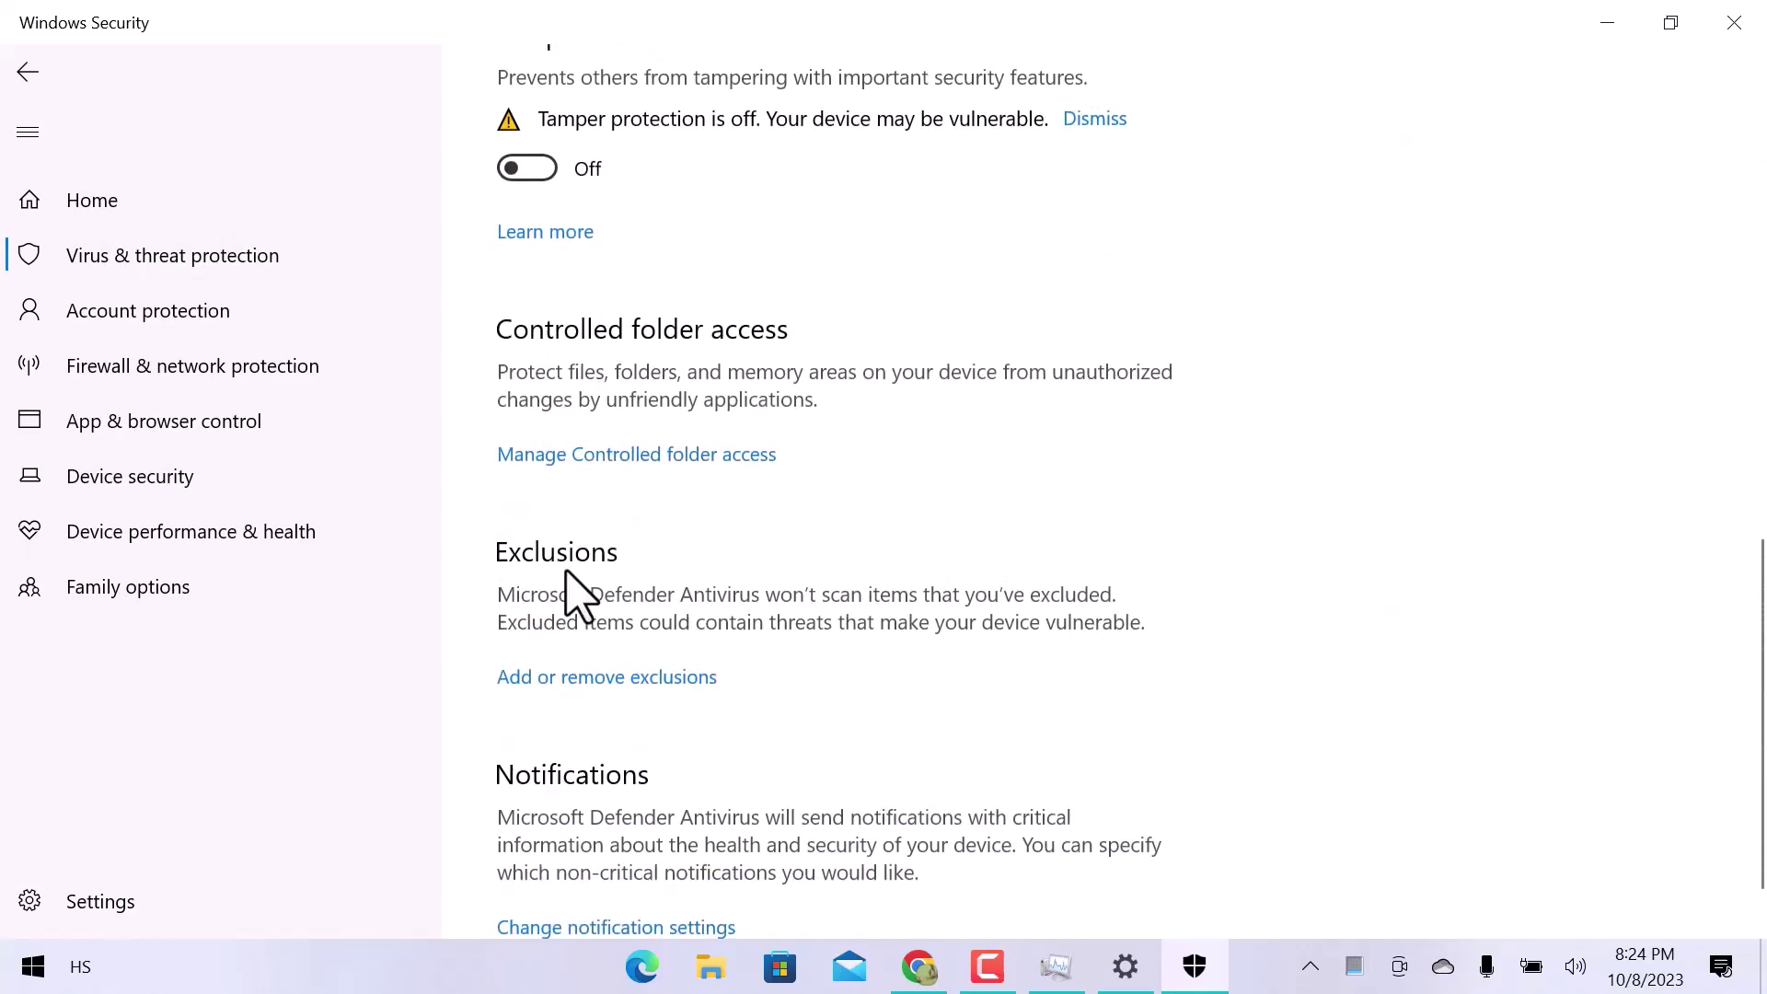
pyautogui.click(576, 677)
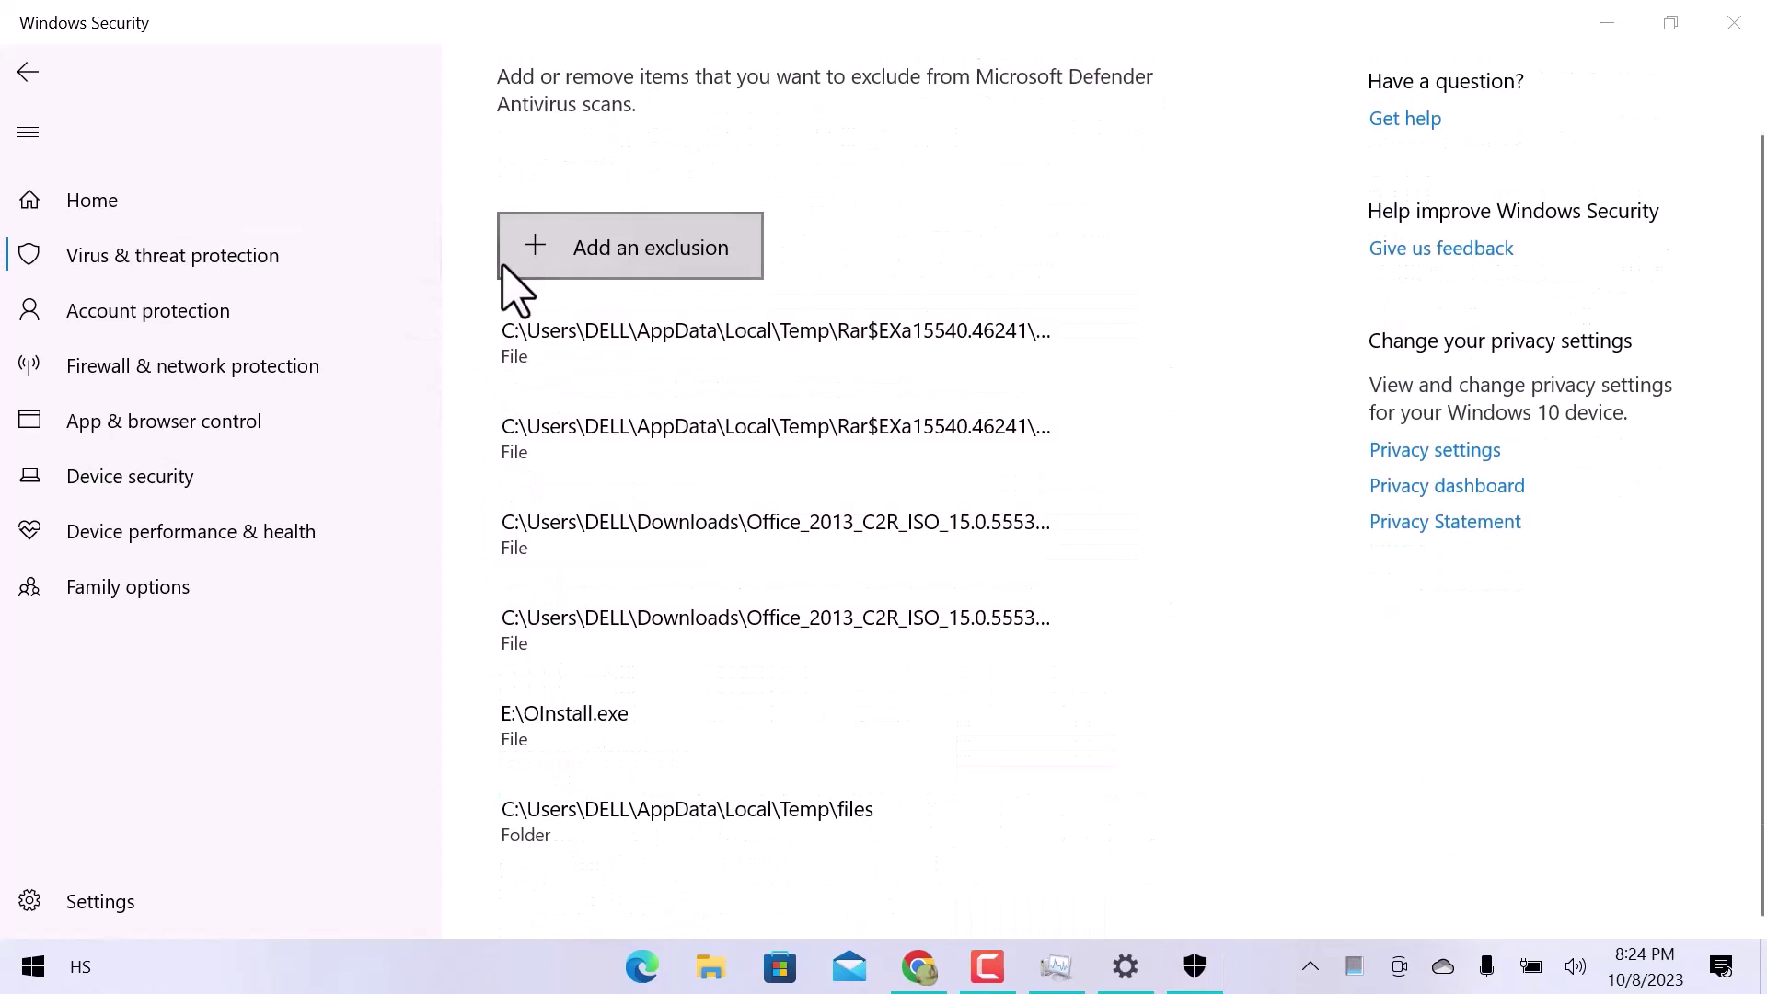
# Step: Start a File exclusion and browse into C:\Program Files
pyautogui.click(631, 253)
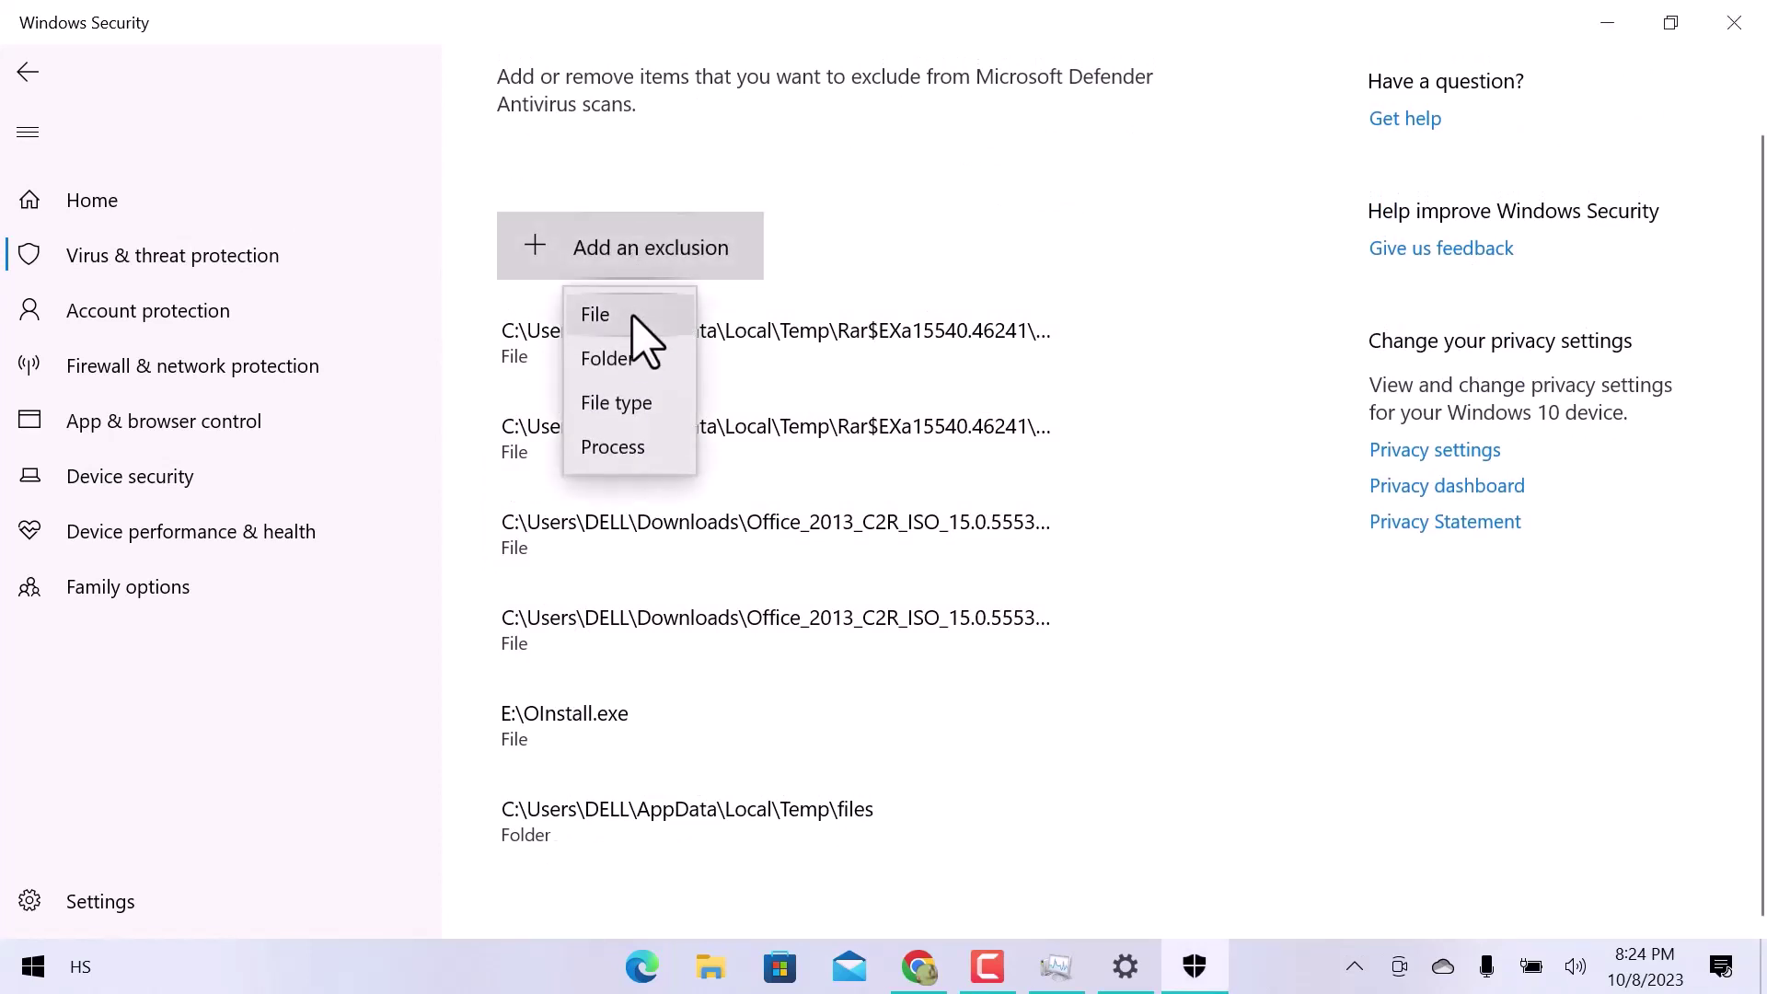
pyautogui.click(632, 317)
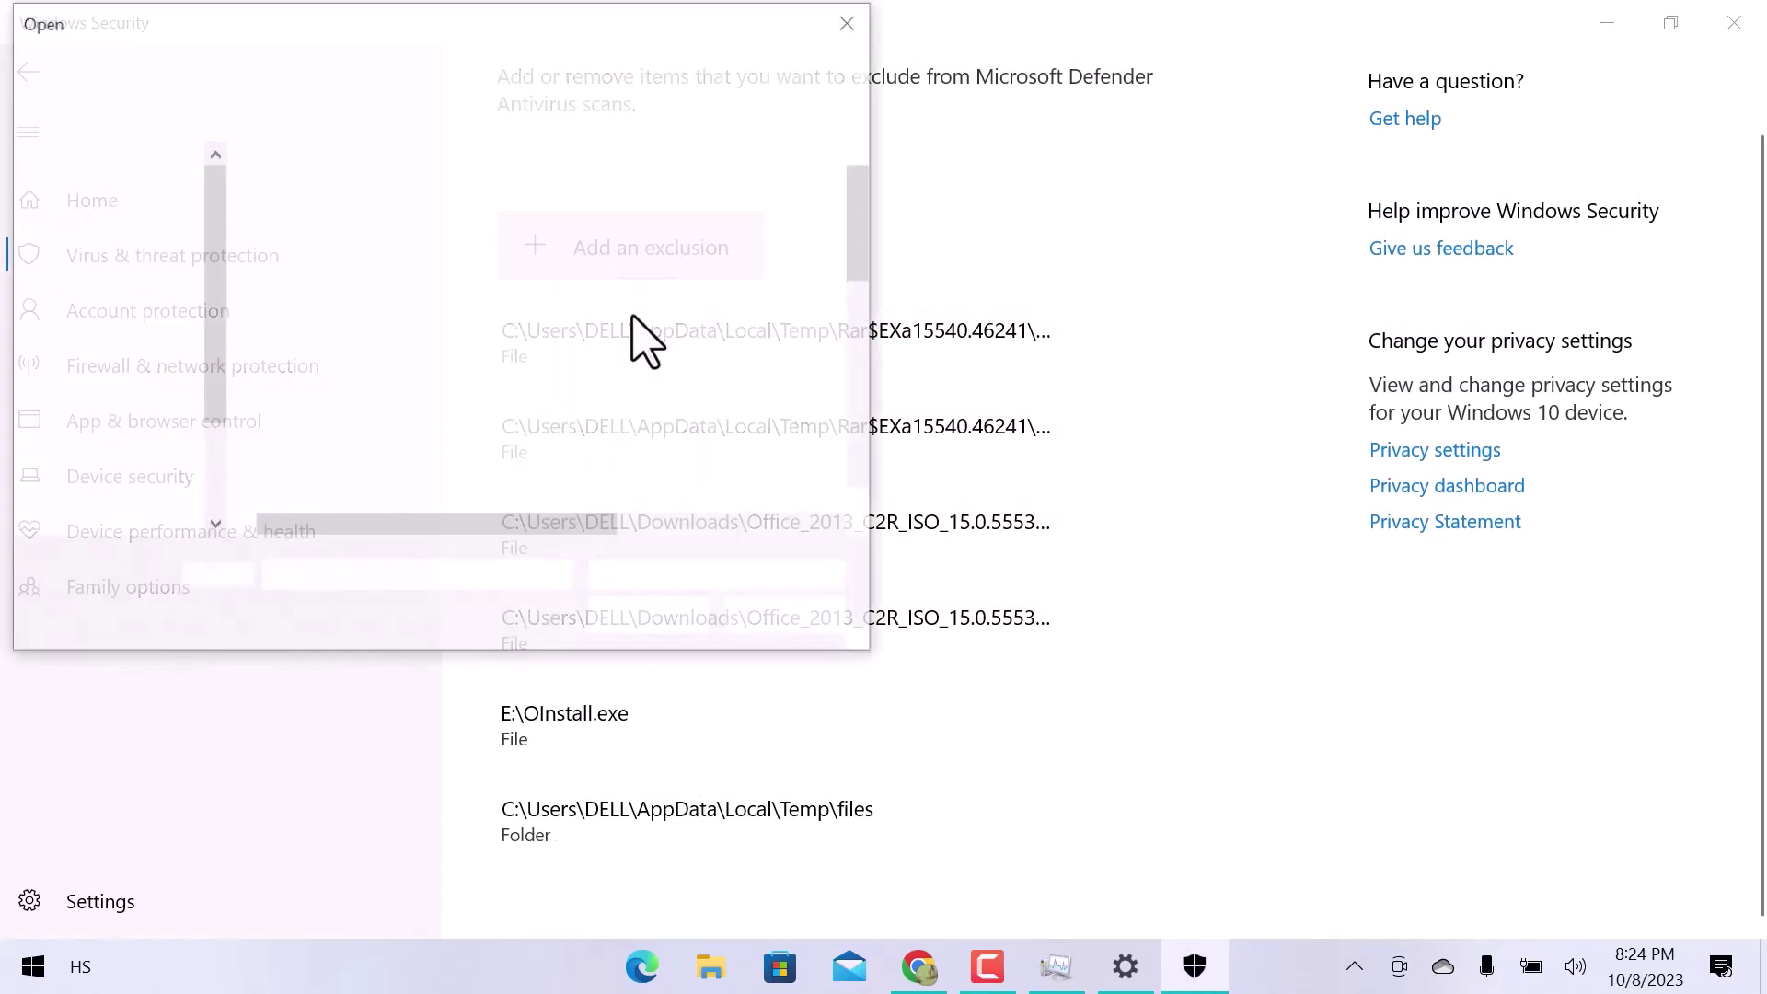
pyautogui.click(138, 514)
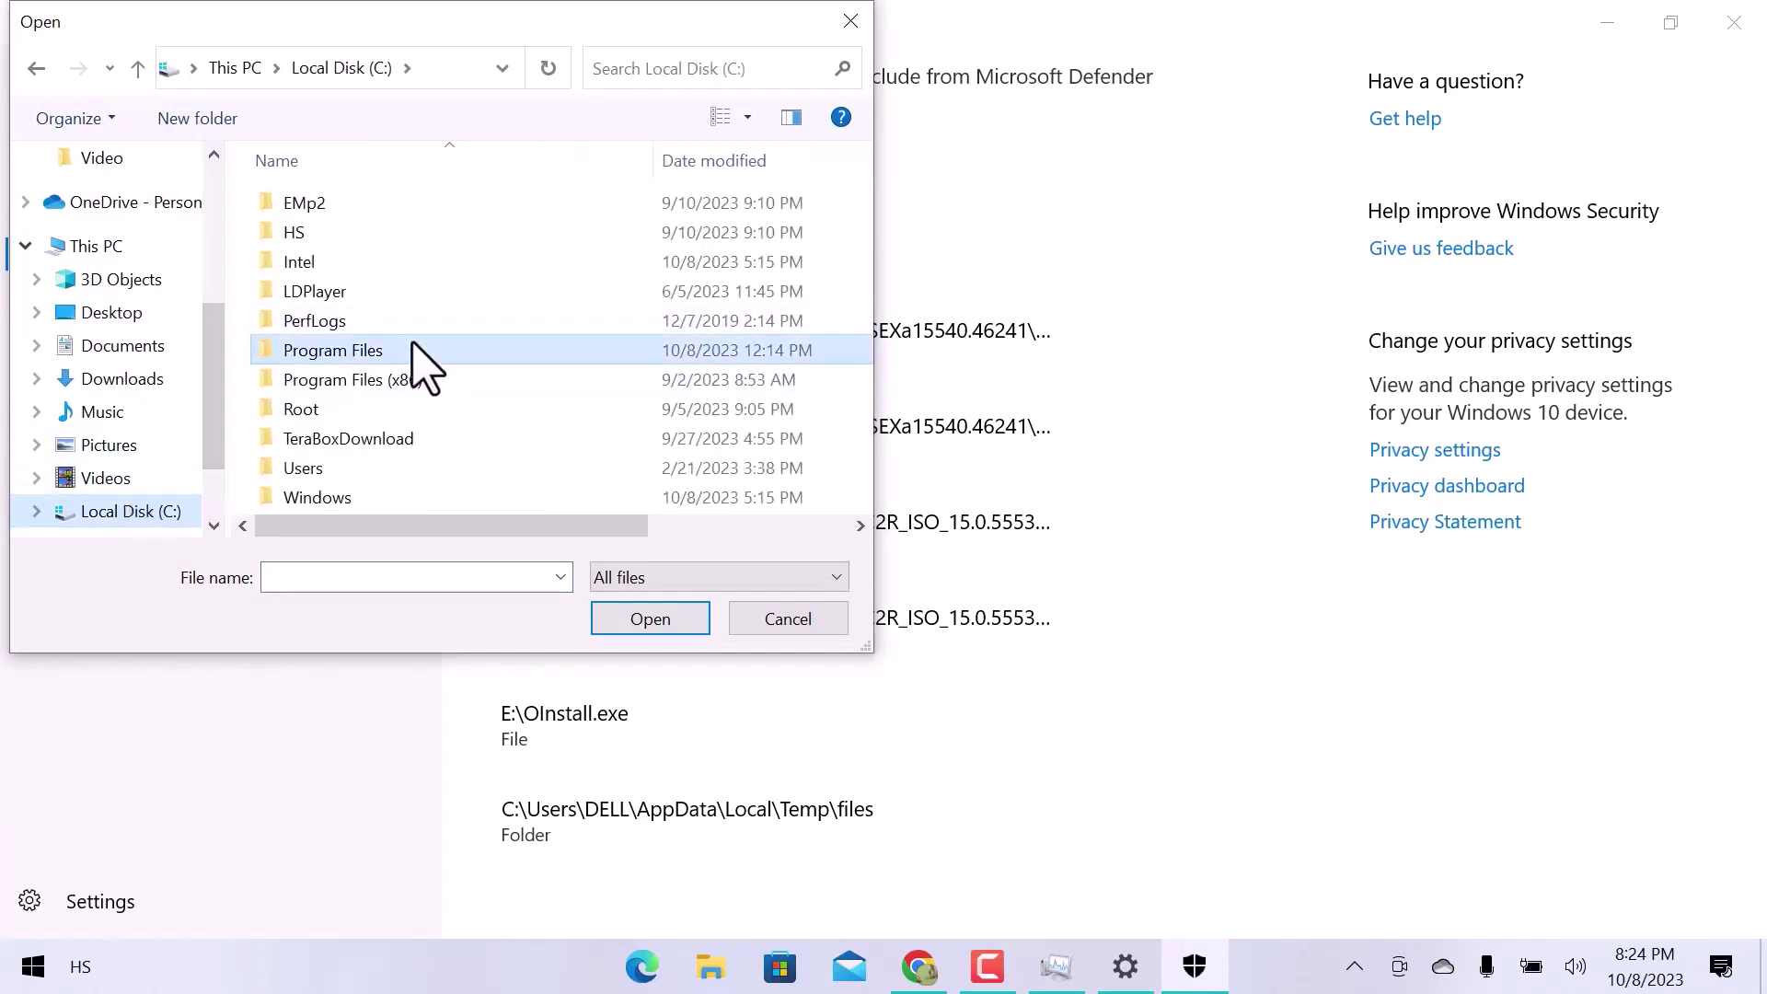
pyautogui.doubleClick(414, 351)
pyautogui.scroll(-4, 412, 345)
pyautogui.scroll(-2, 428, 366)
pyautogui.scroll(-2, 428, 367)
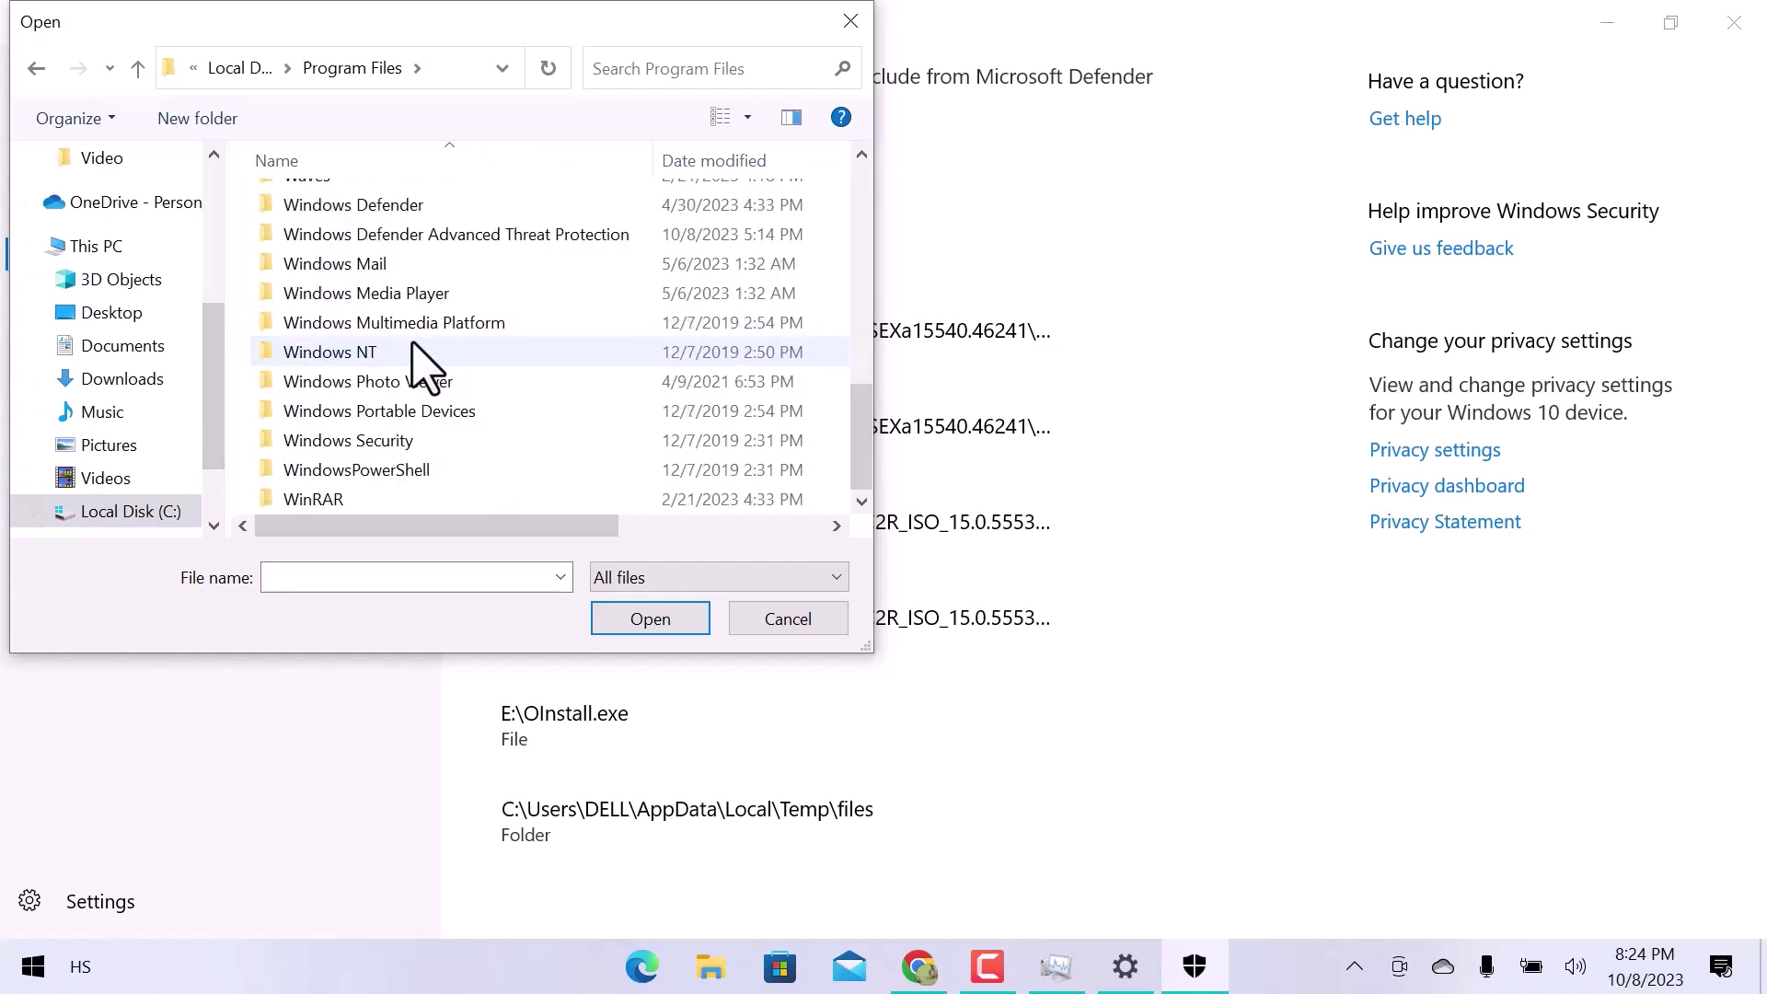
pyautogui.scroll(1, 428, 366)
# Step: Select MsMpEng.exe in the Windows Defender folder as the excluded file
pyautogui.click(421, 285)
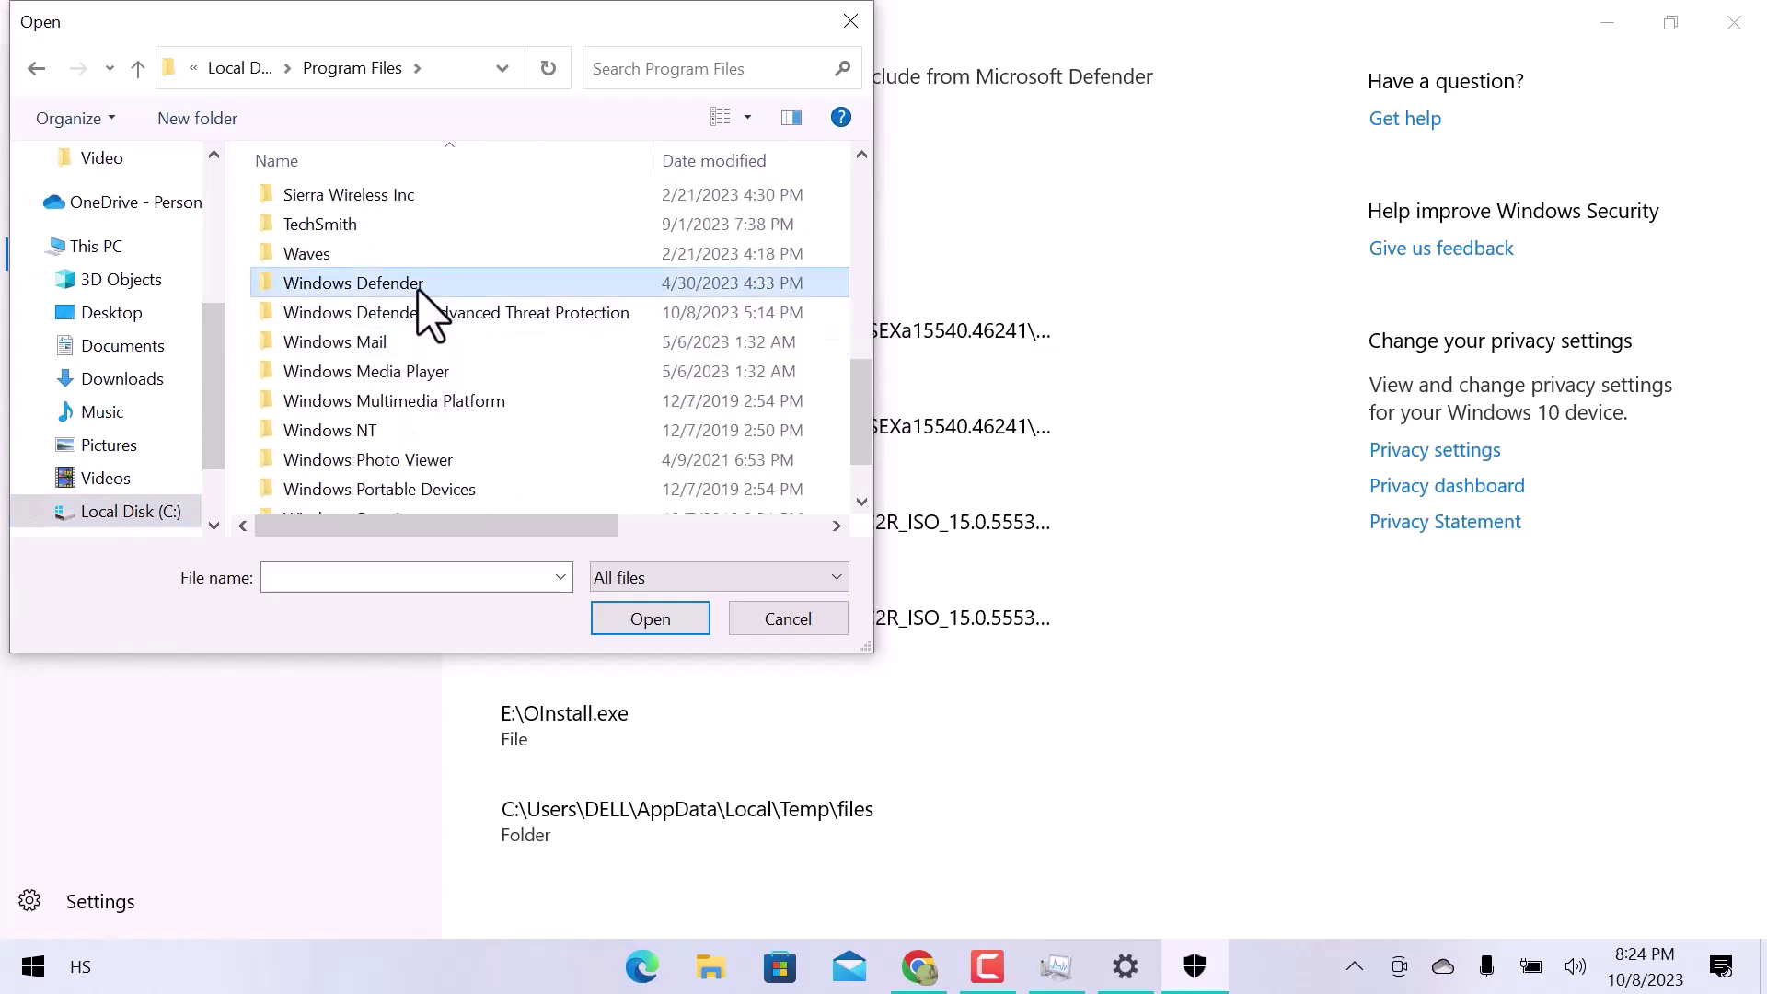
pyautogui.doubleClick(477, 284)
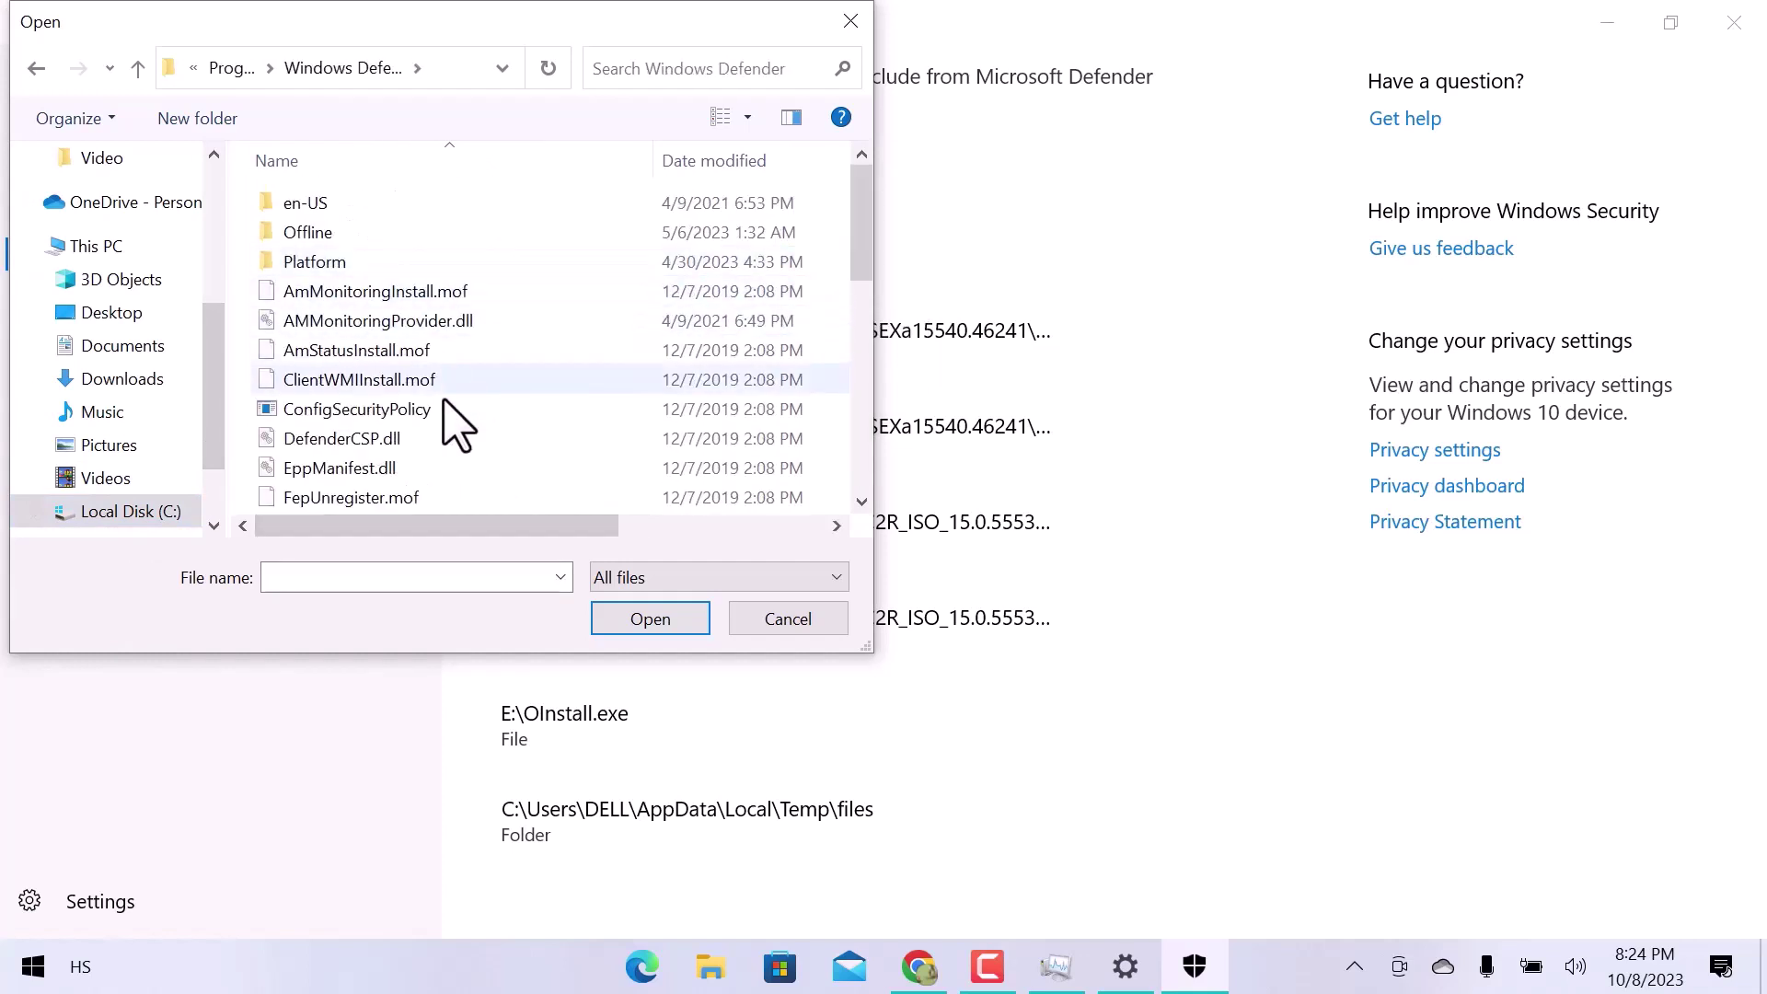
pyautogui.scroll(-5, 456, 445)
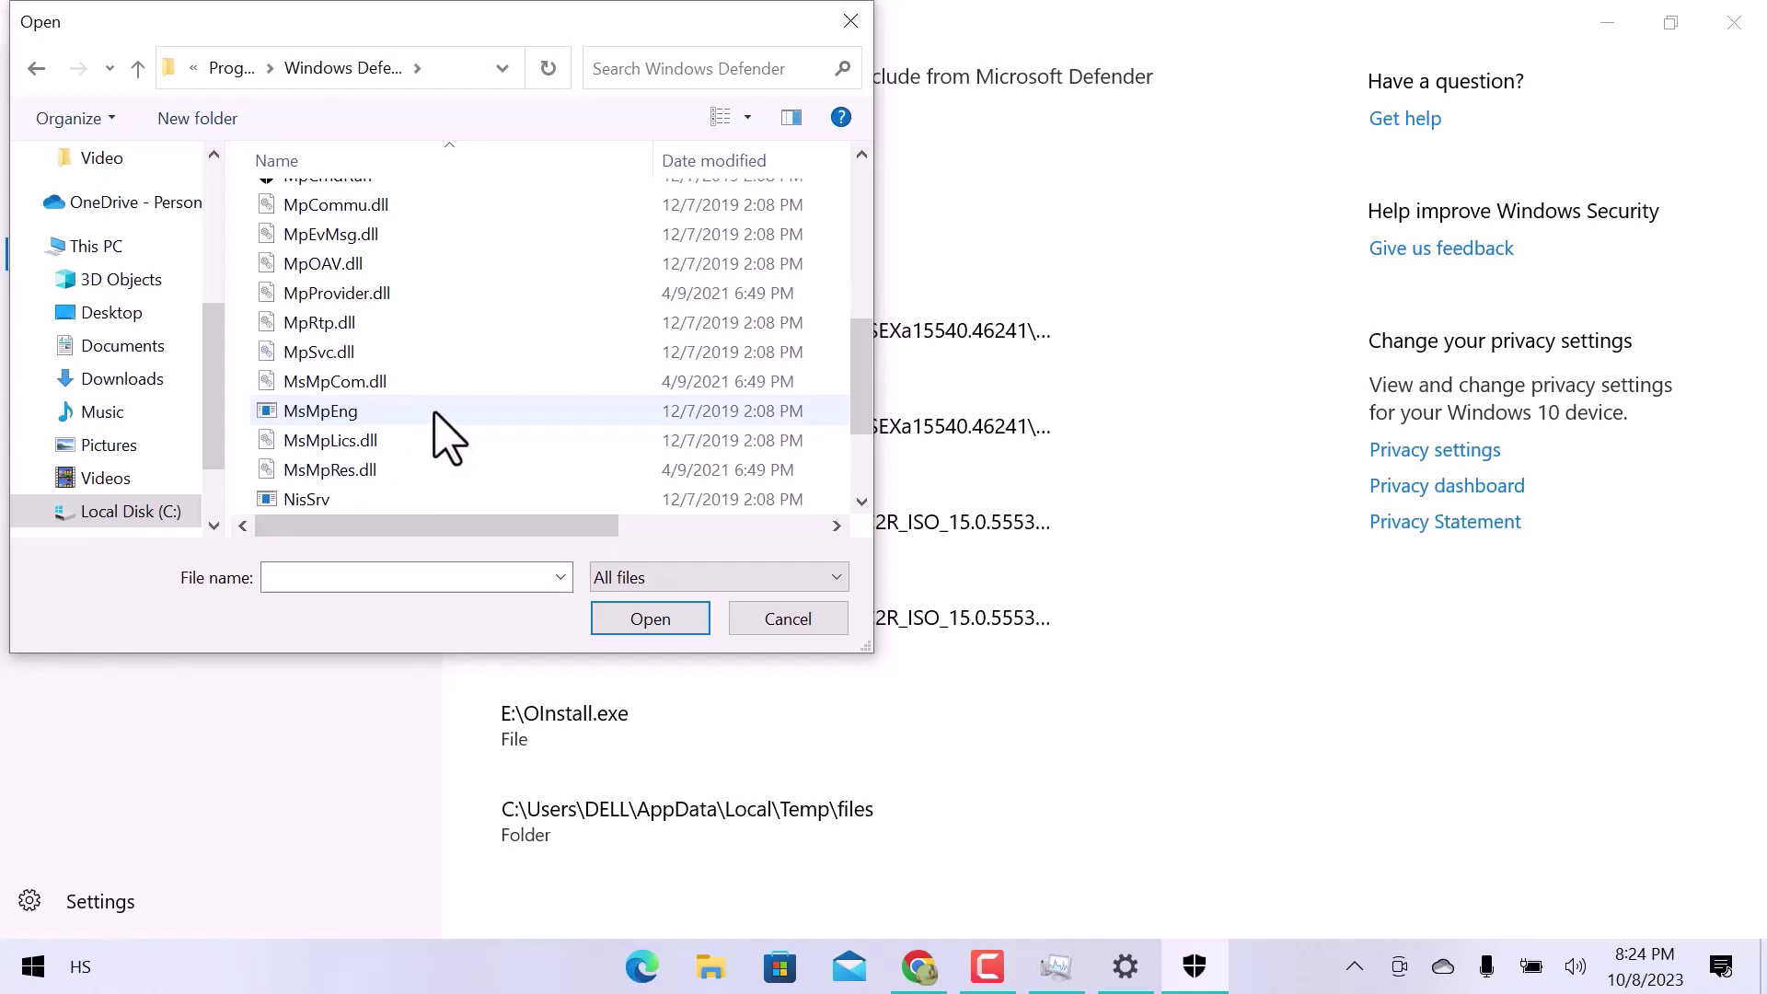
pyautogui.click(448, 437)
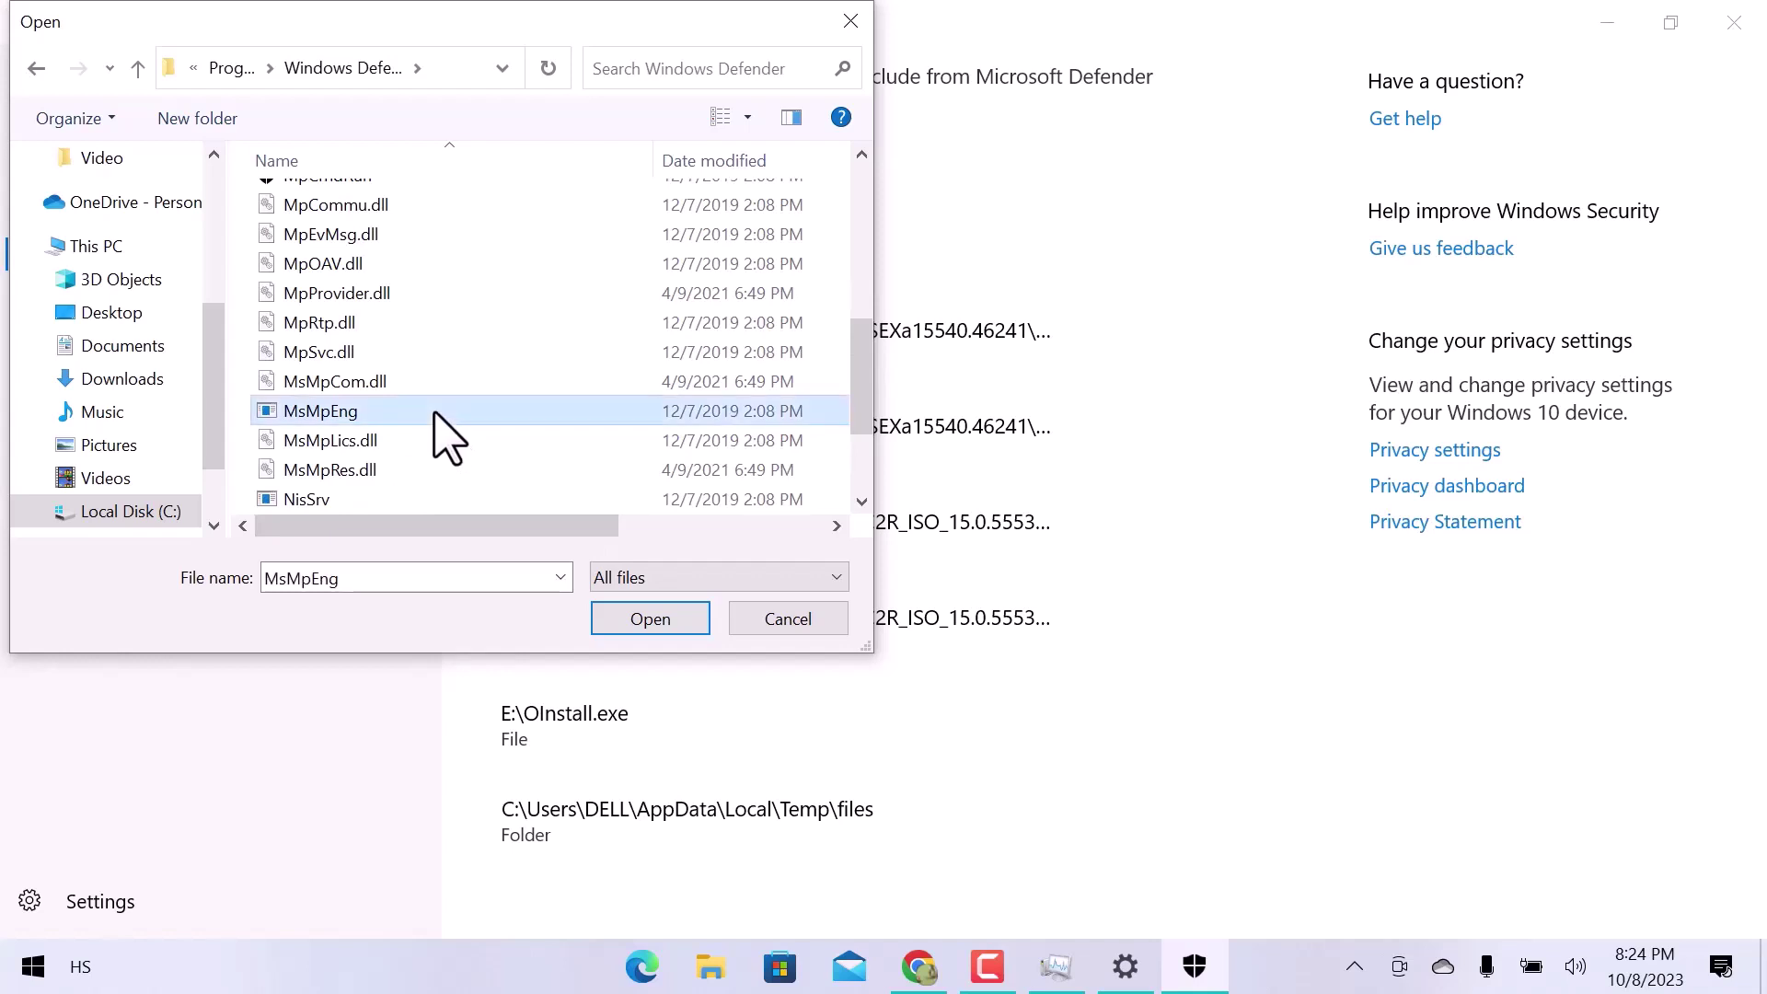
pyautogui.click(643, 625)
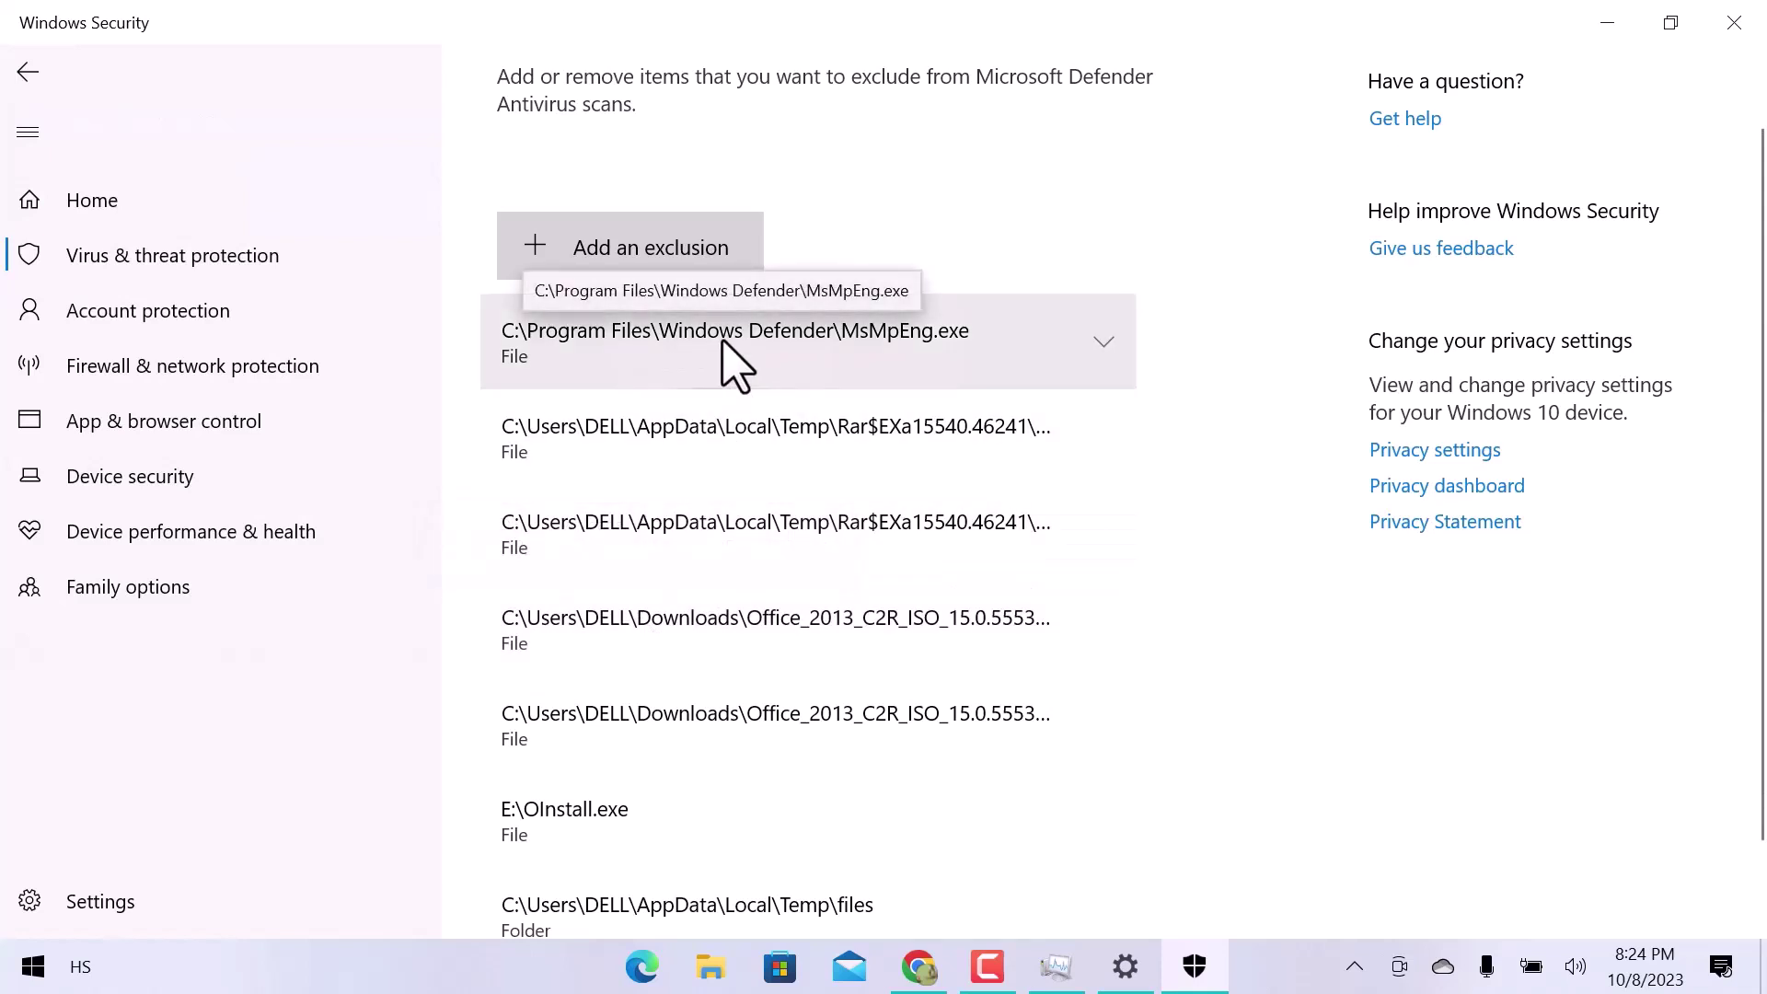
# Step: Add a File type exclusion for MsMpEng.exe
pyautogui.moveTo(723, 340); pyautogui.dragTo(687, 255)
pyautogui.click(703, 273)
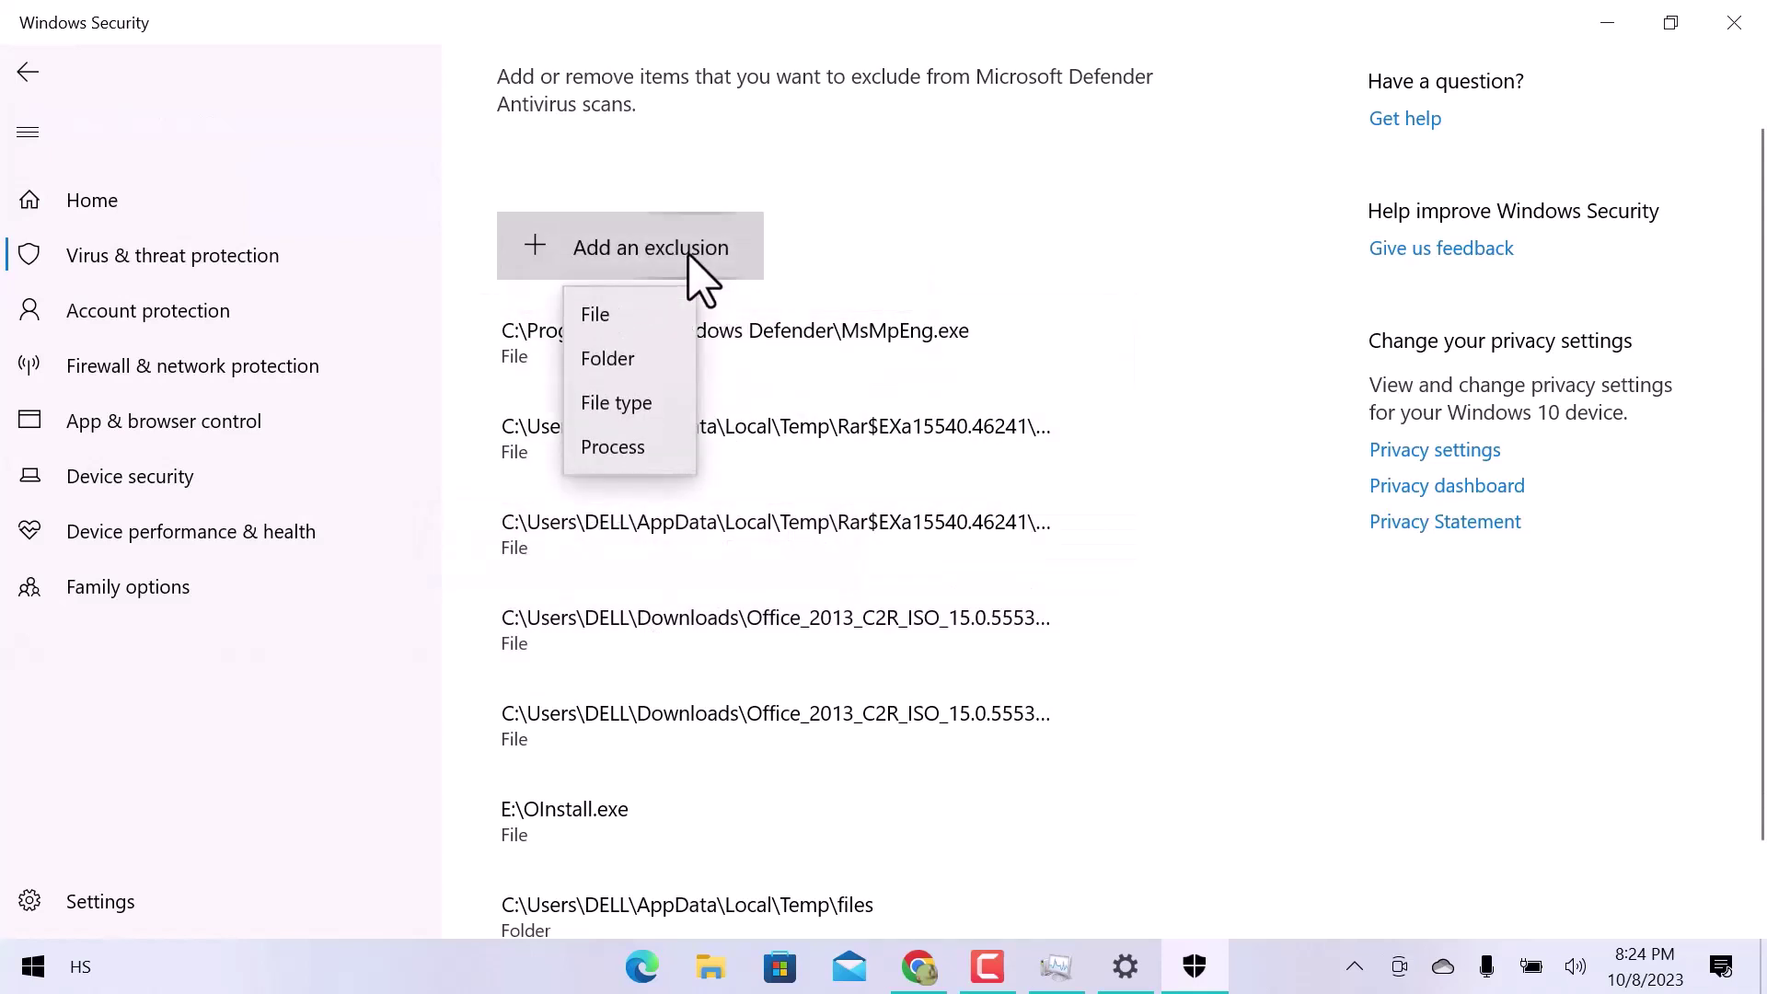
pyautogui.click(660, 407)
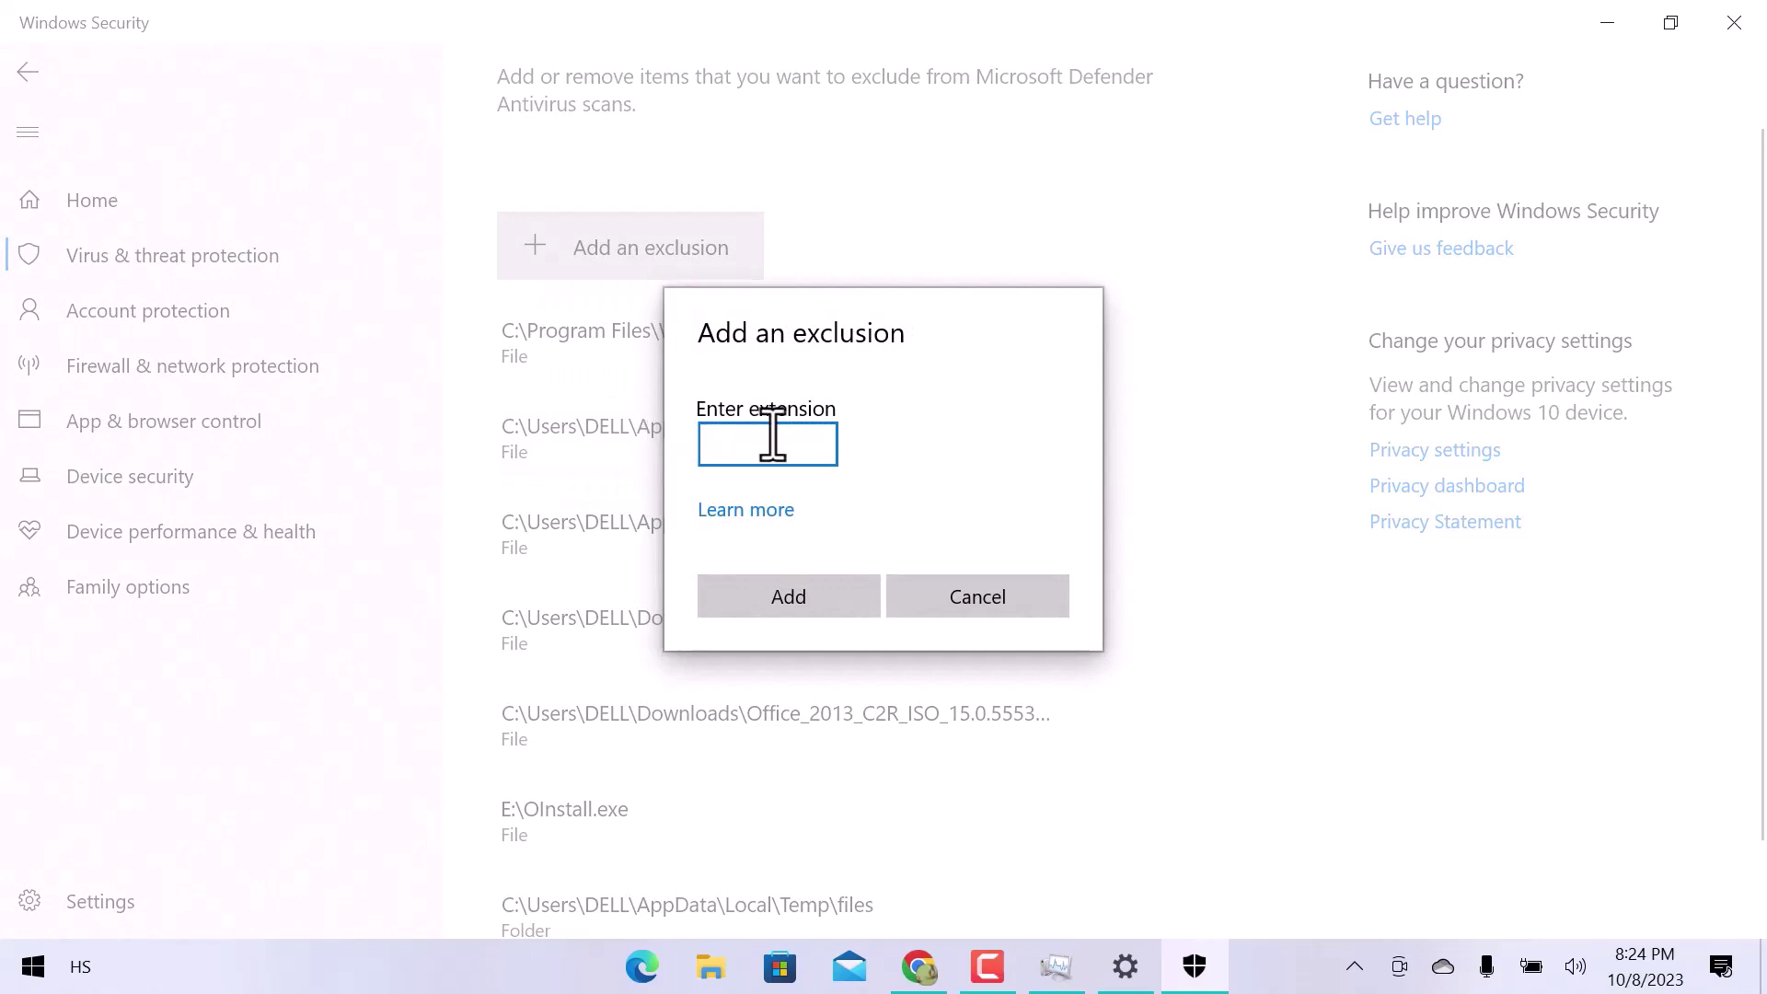
pyautogui.write('MsMpEng')
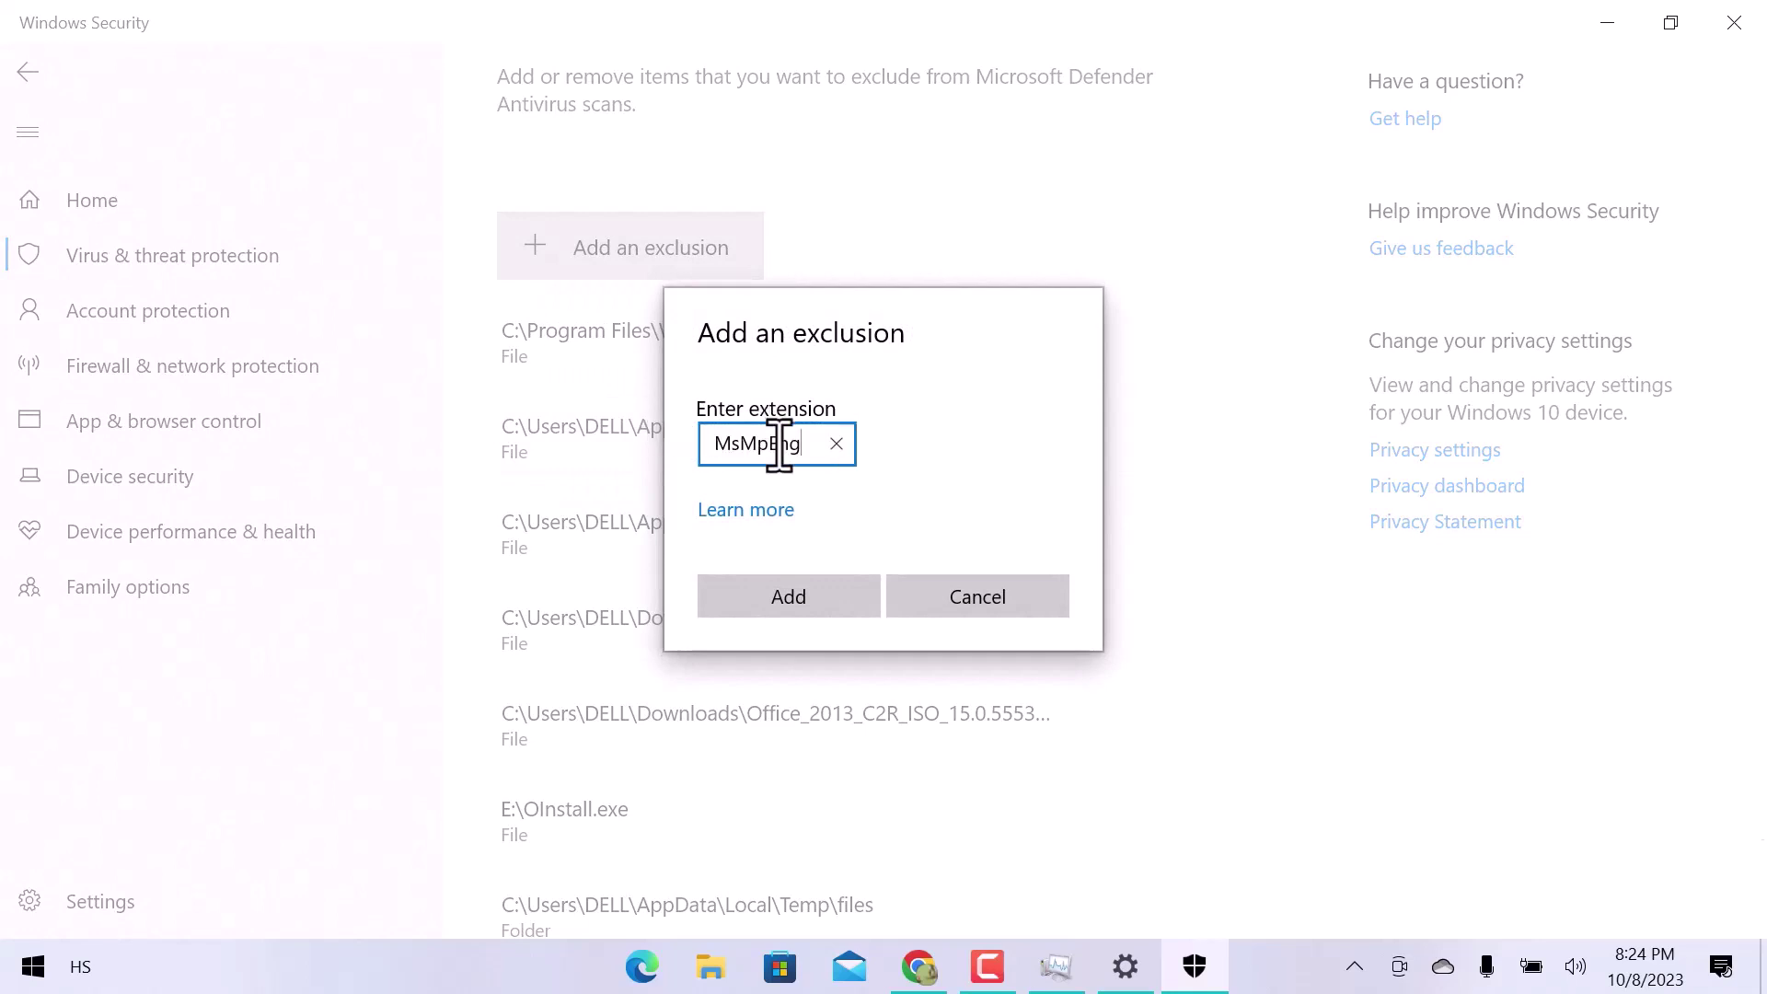
pyautogui.write('.exe')
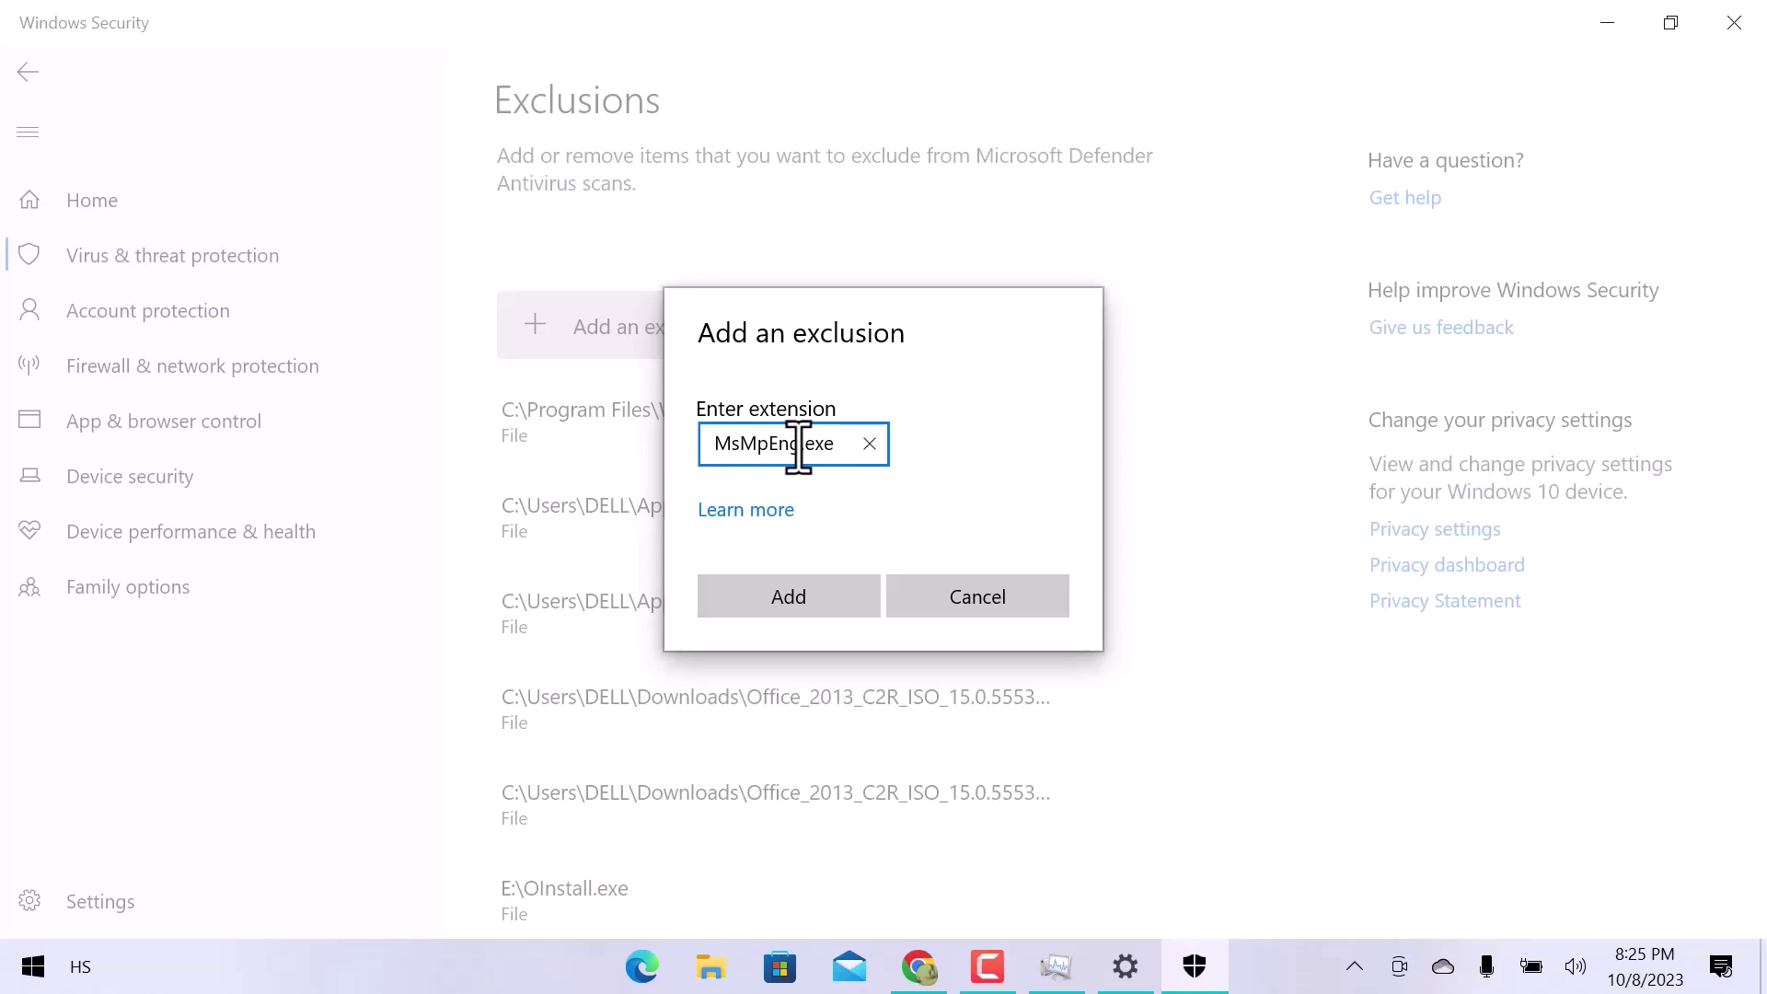
pyautogui.click(801, 594)
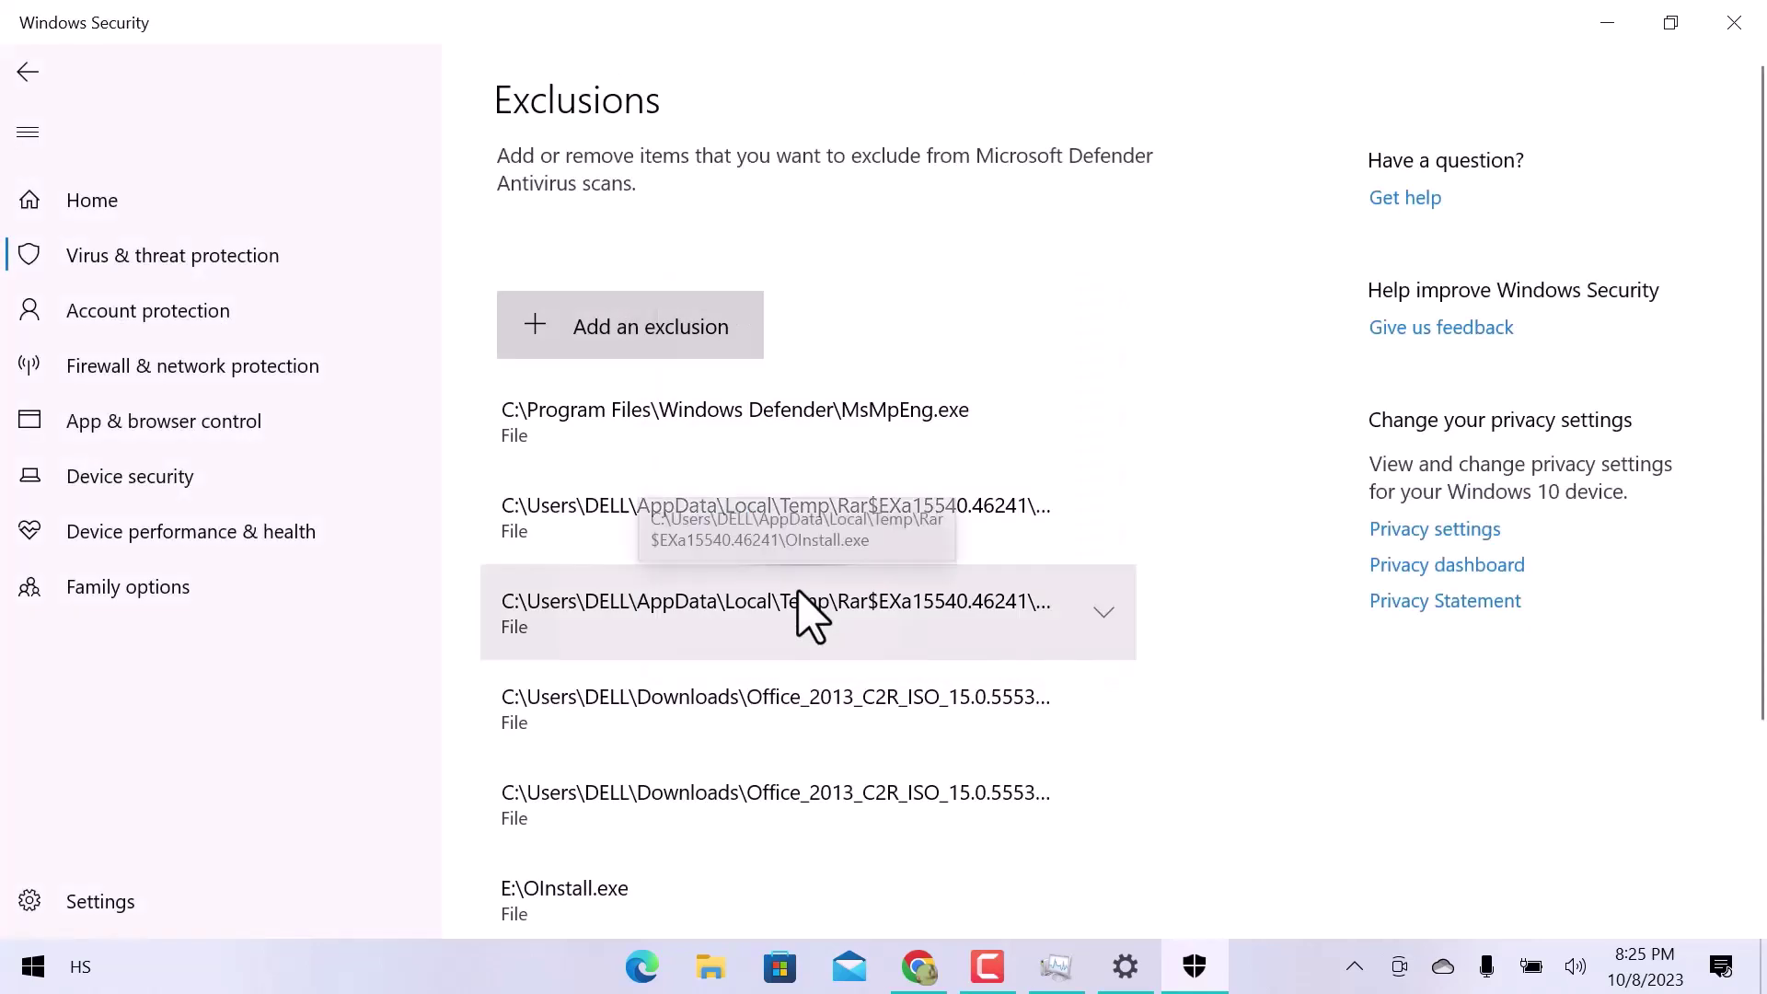
pyautogui.scroll(-2, 802, 617)
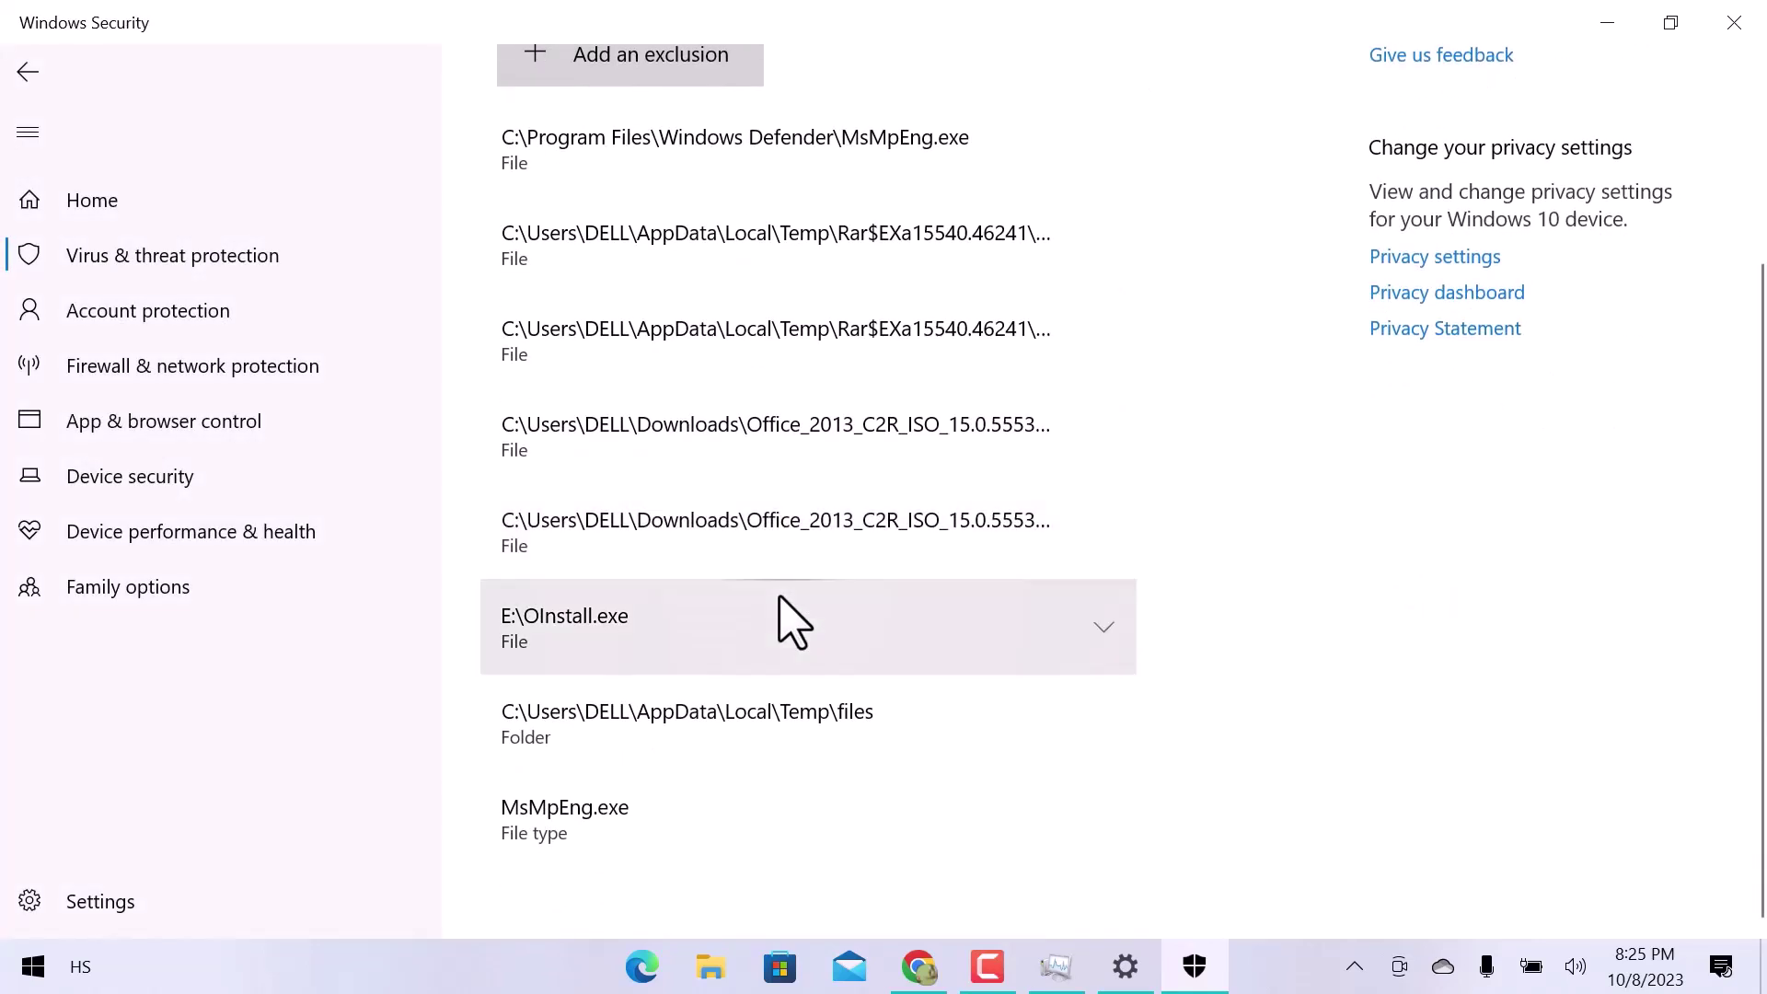